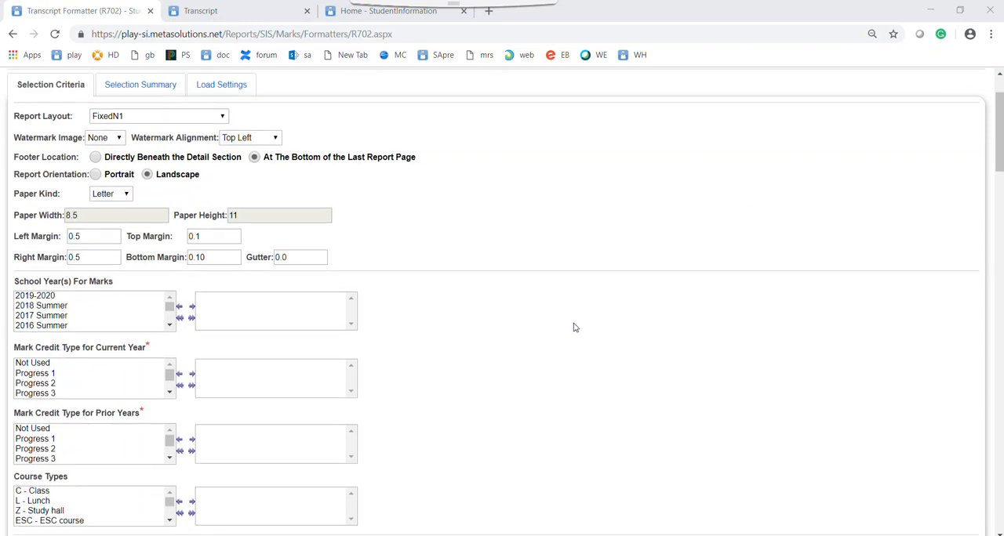
- Add 2018-2019 to the selected school years for marks on the Transcript Formatter report
scroll(607, 303, up, 5)
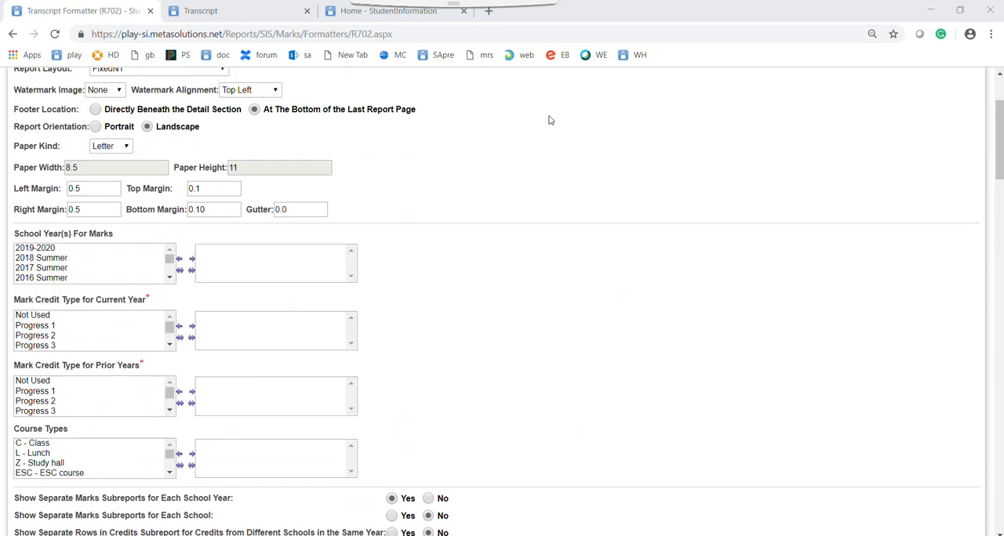
scroll(662, 295, up, 2)
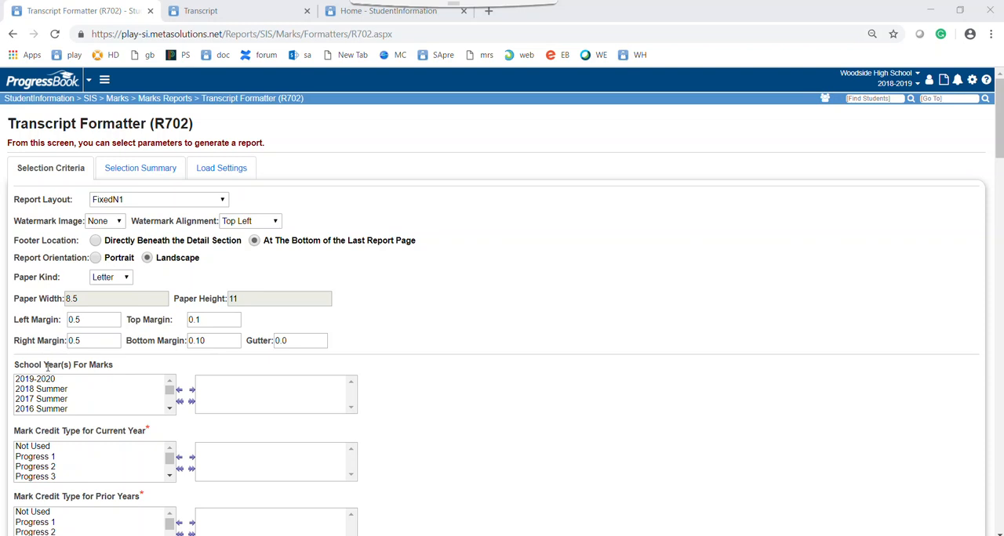
scroll(84, 388, down, 4)
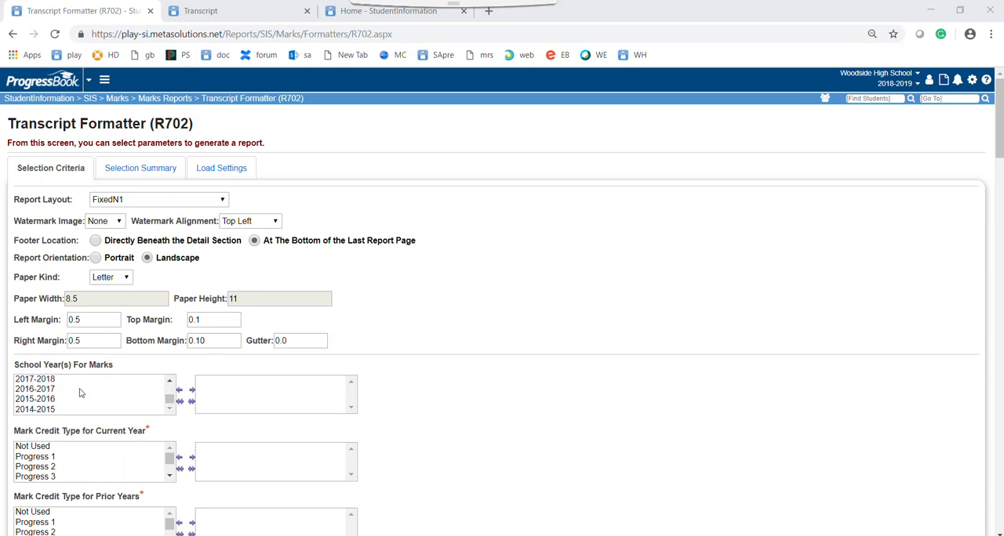
scroll(78, 390, down, 1)
scroll(55, 321, down, 4)
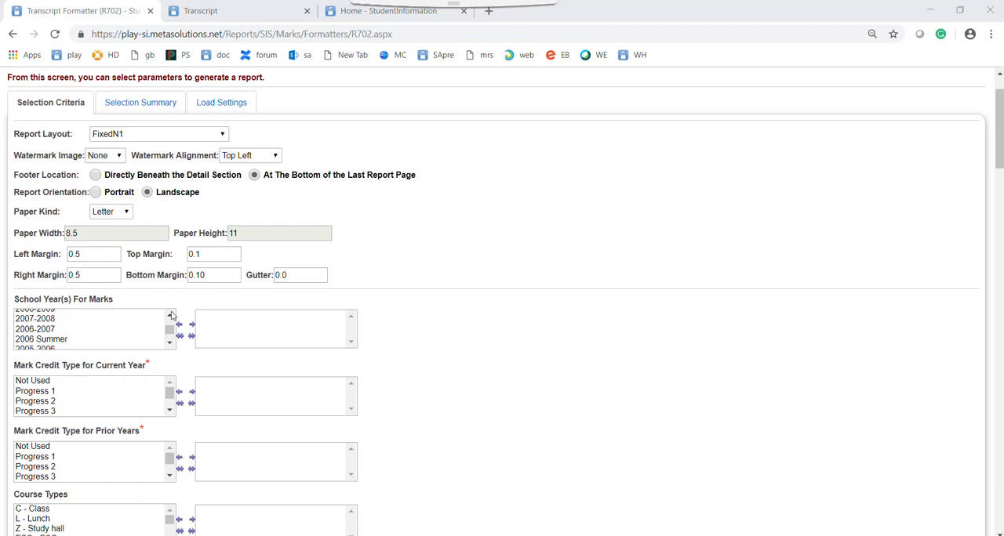
click(168, 344)
click(169, 344)
click(169, 344)
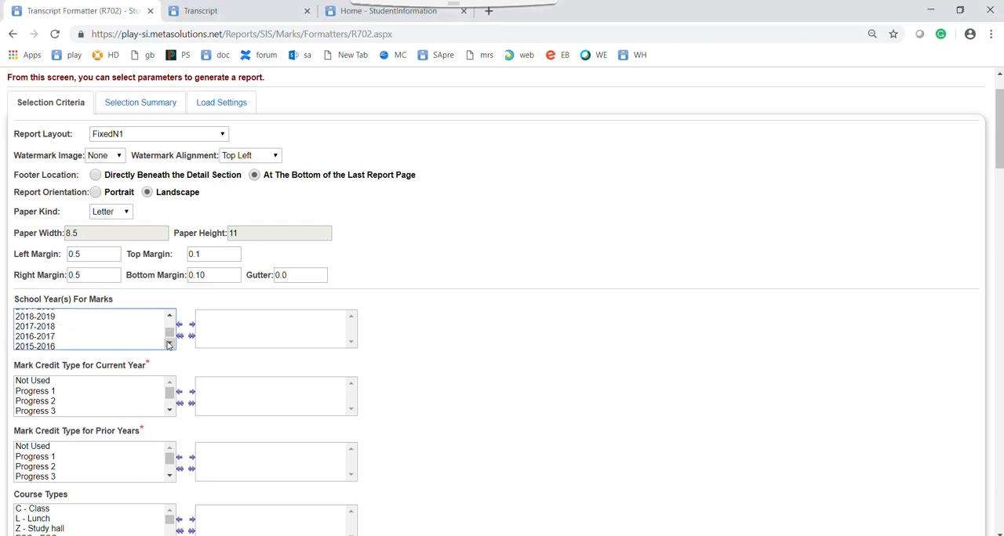
double_click(69, 319)
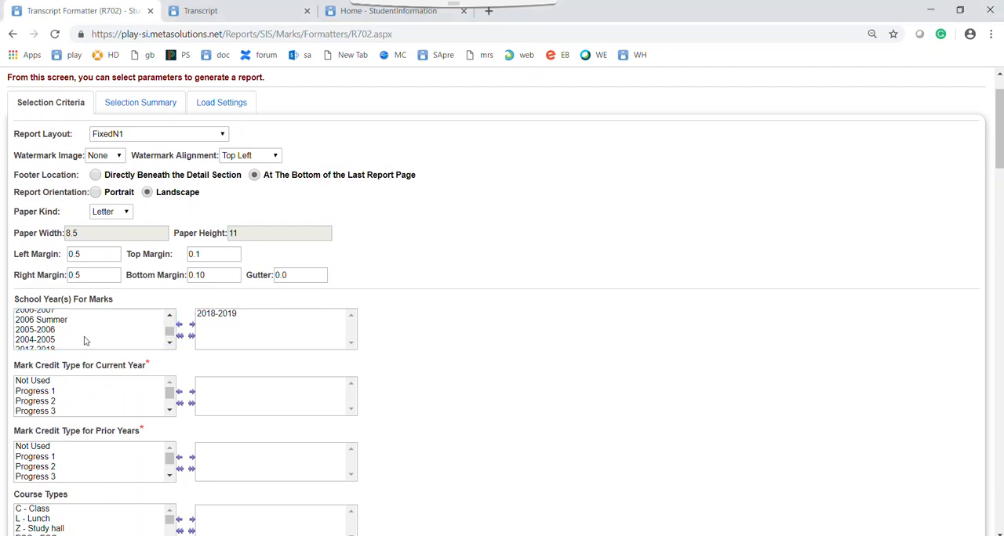
- Add 2017-2018, 2016-2017, 2015-2016 and 2014-2015 to the selected school years for marks
click(55, 314)
double_click(54, 315)
click(56, 324)
double_click(55, 324)
click(45, 338)
double_click(45, 338)
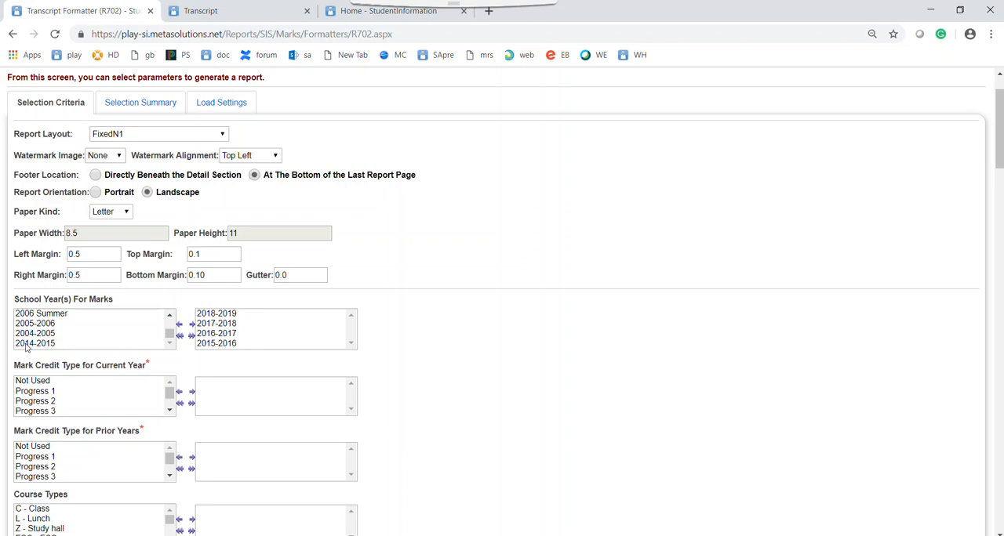
double_click(26, 345)
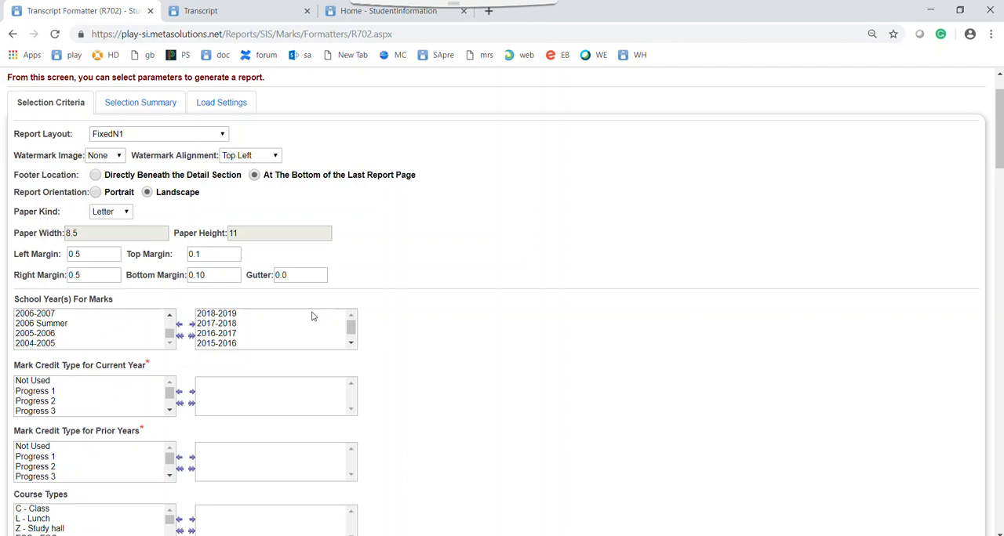
- Select Earned as the mark credit type for both the current year and prior years
scroll(252, 334, down, 1)
scroll(250, 334, up, 1)
scroll(92, 410, down, 3)
double_click(29, 346)
scroll(55, 396, down, 2)
double_click(39, 410)
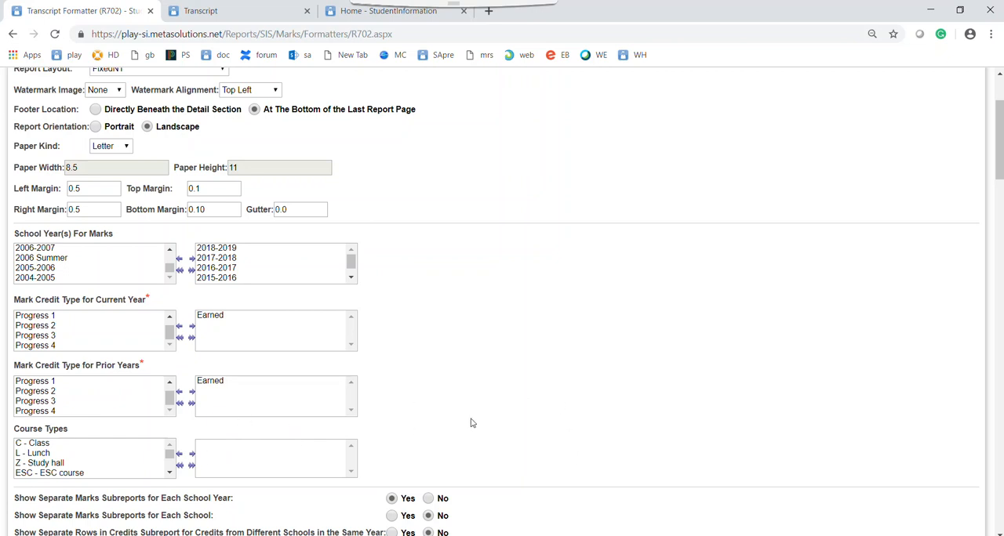
- Select Cumulative GPA 2018 as the current year GPA set
scroll(454, 406, down, 1)
scroll(451, 406, down, 3)
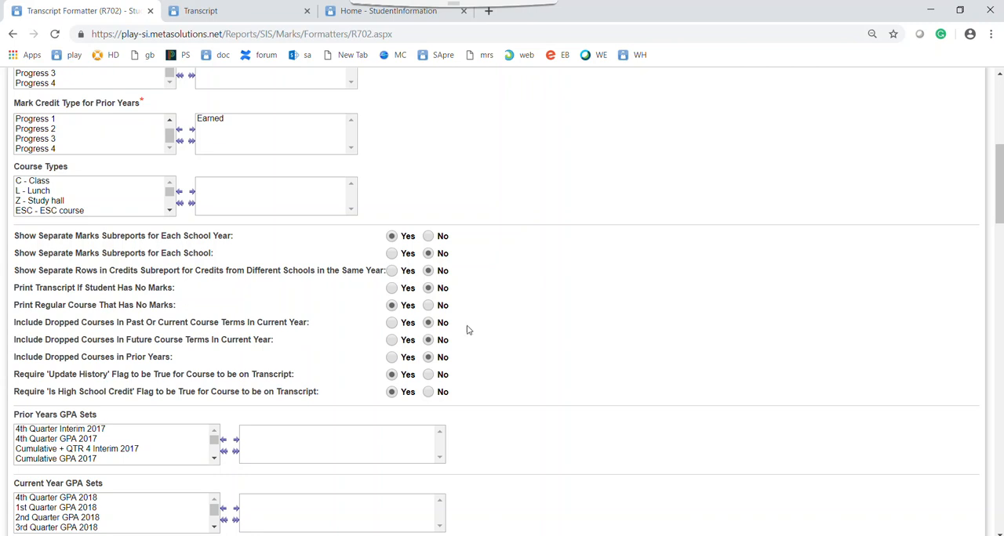
scroll(531, 327, down, 2)
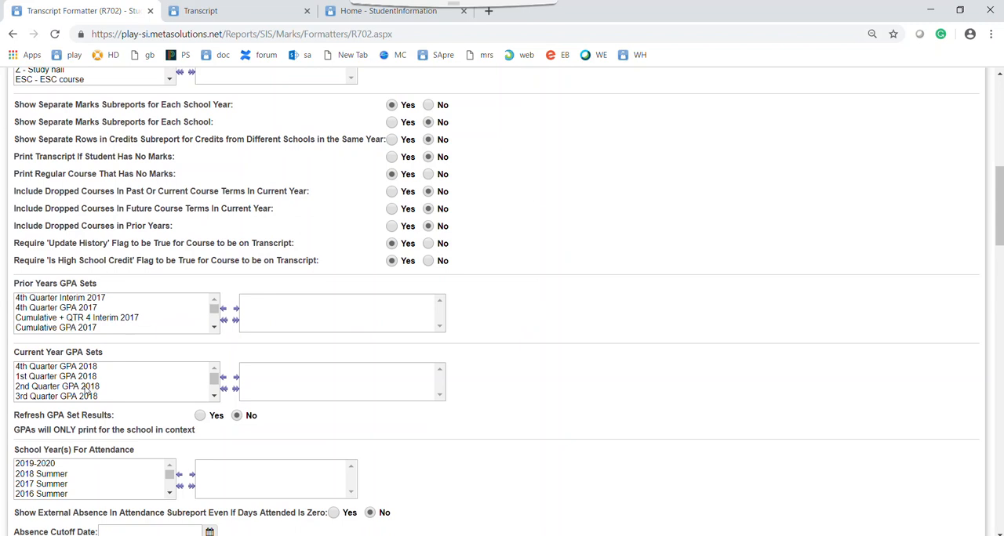
scroll(69, 390, down, 2)
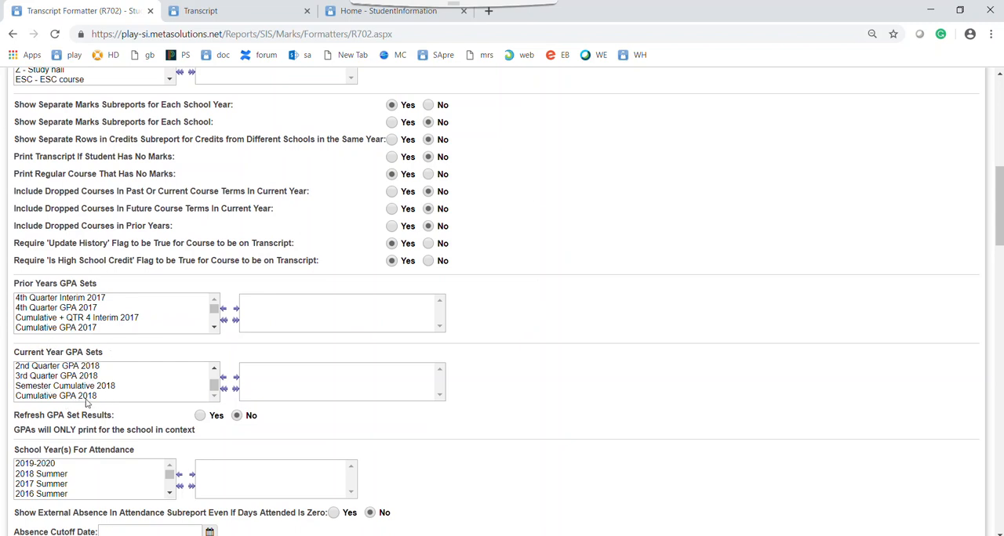
double_click(68, 397)
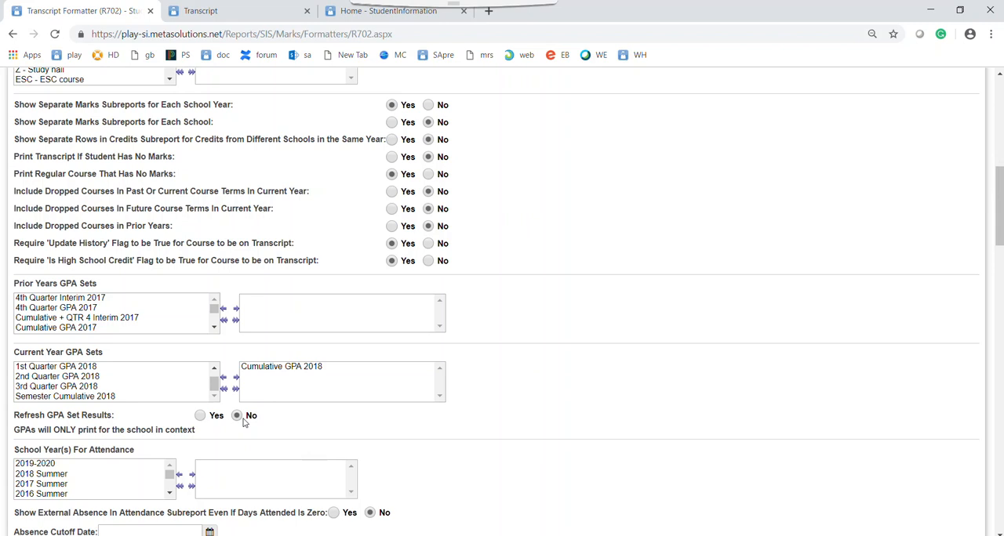
- Add 2018-2019, 2017-2018, 2016-2017 and 2015-2016 to the selected school years for attendance
scroll(244, 419, down, 1)
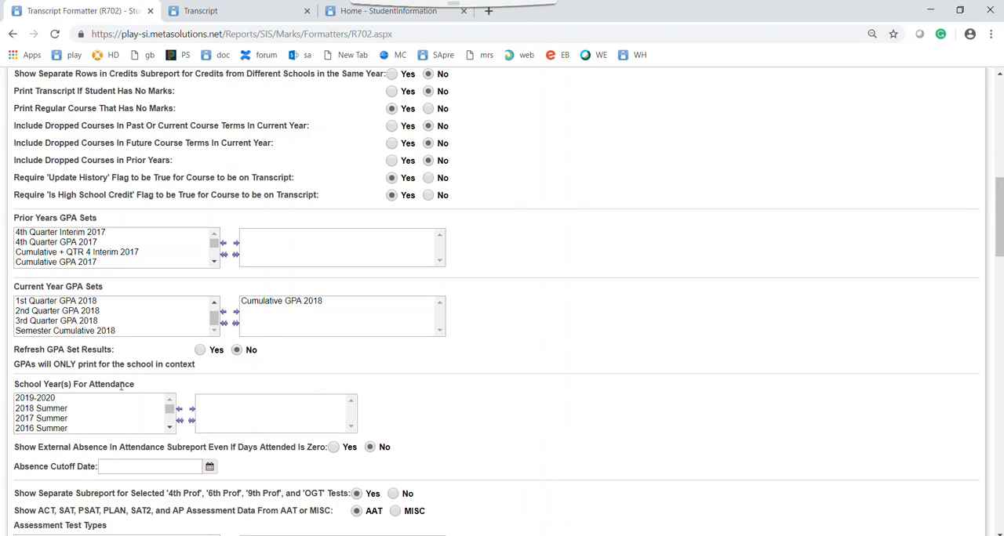
scroll(97, 404, down, 2)
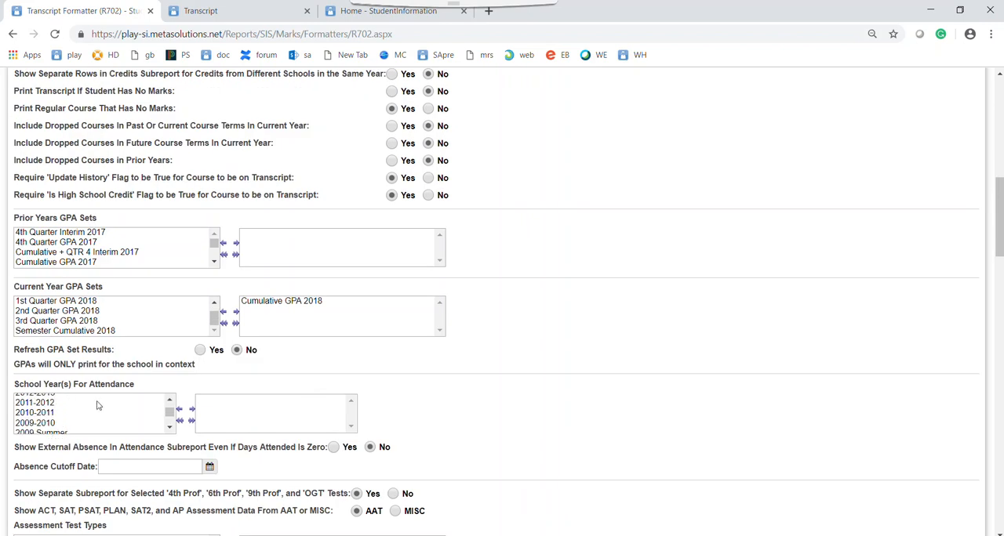
scroll(95, 403, down, 2)
scroll(94, 403, up, 4)
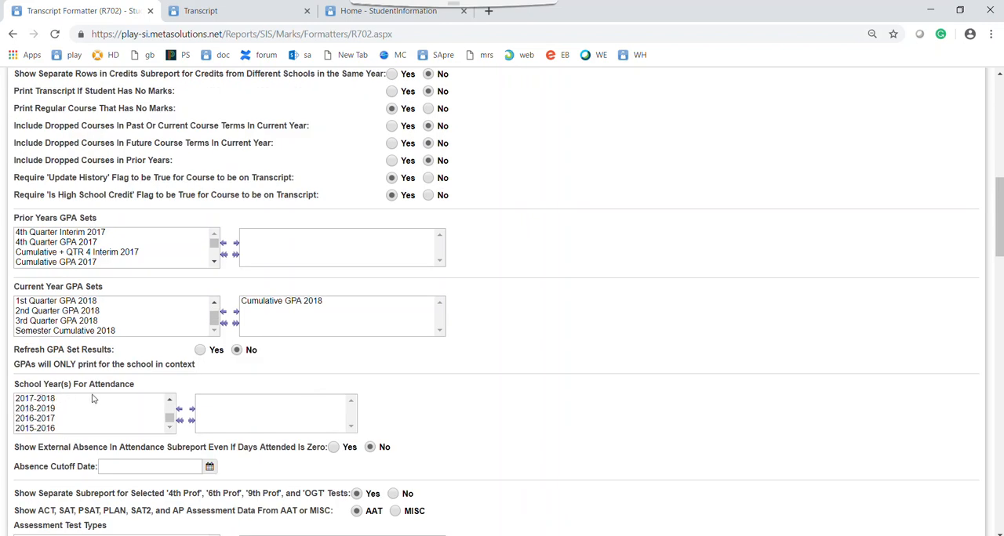
double_click(41, 410)
double_click(47, 409)
double_click(45, 419)
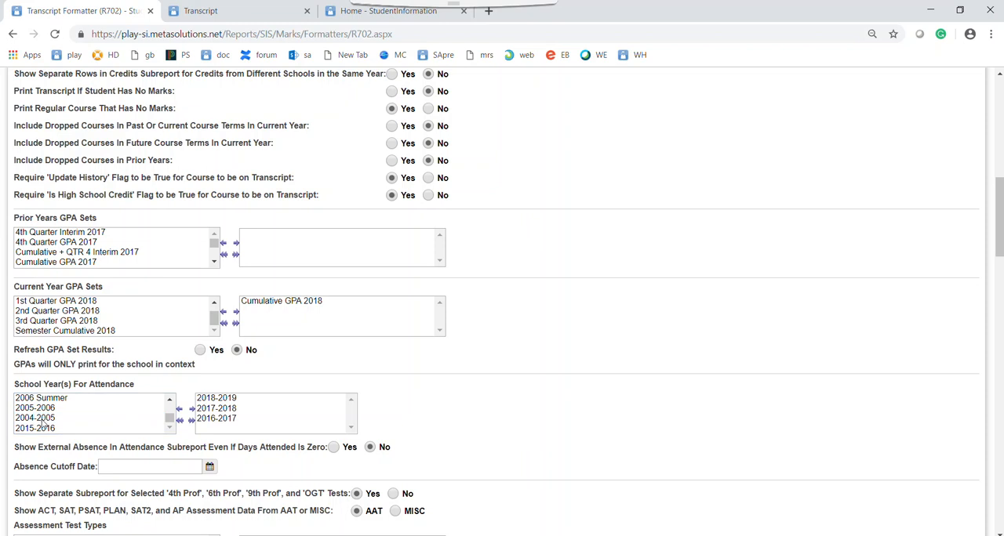
double_click(44, 428)
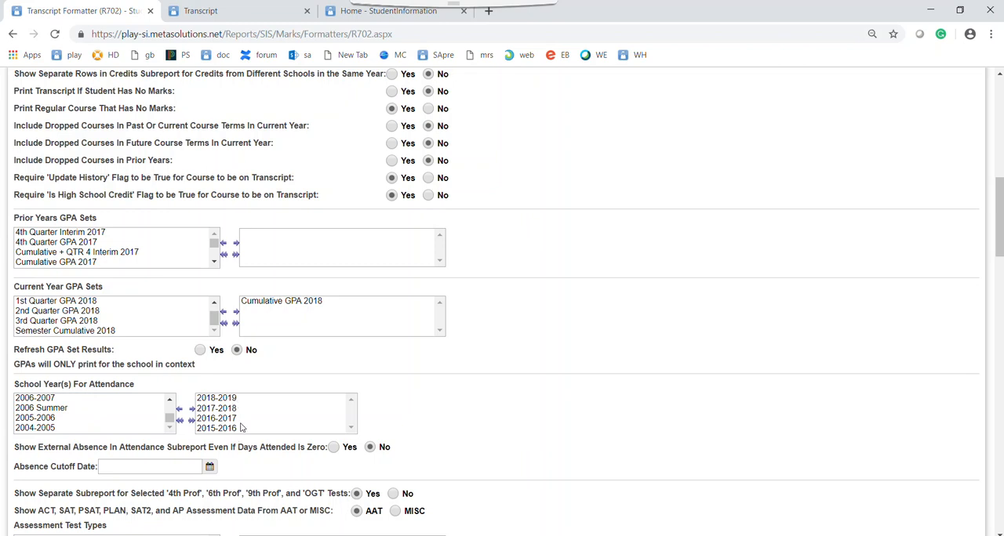
- Set the absence cutoff date to today's date, 04/11/2019
scroll(460, 421, down, 3)
click(128, 270)
text(04/11/2019)
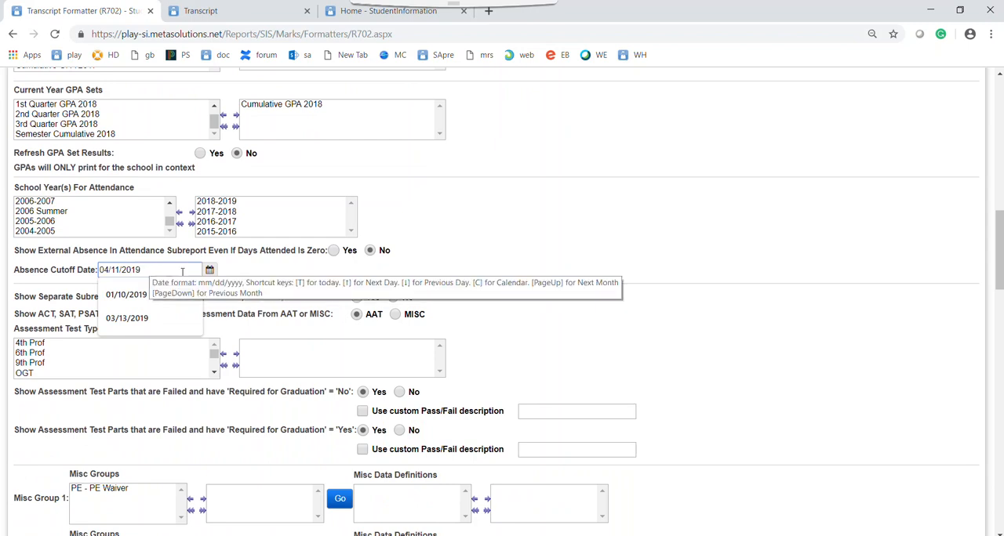
drag(182, 272, 79, 261)
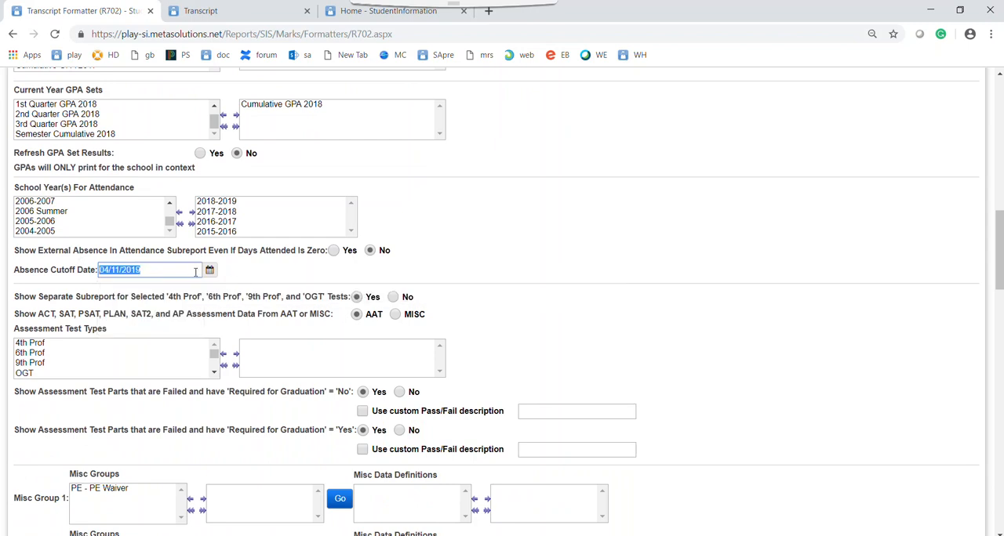
key(BackSpace)
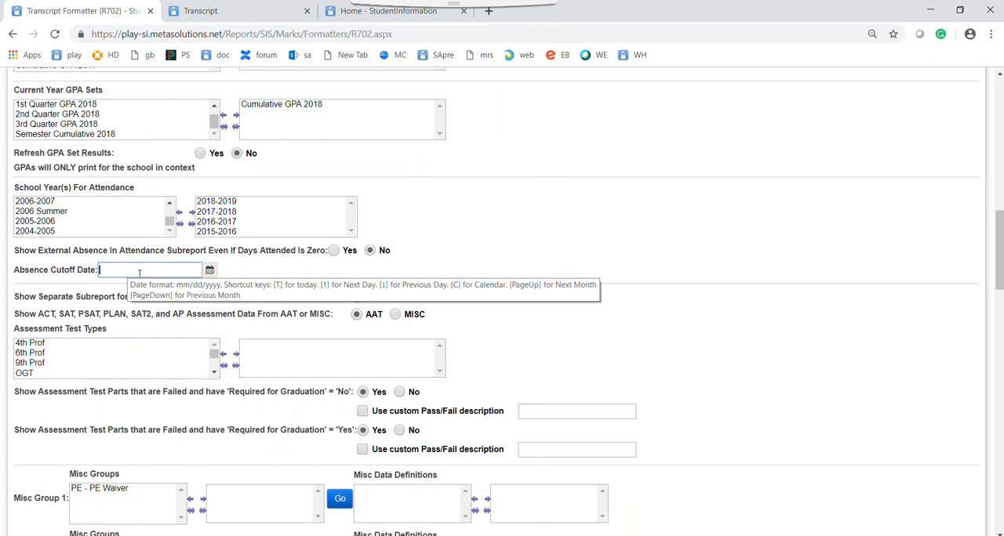
key(t)
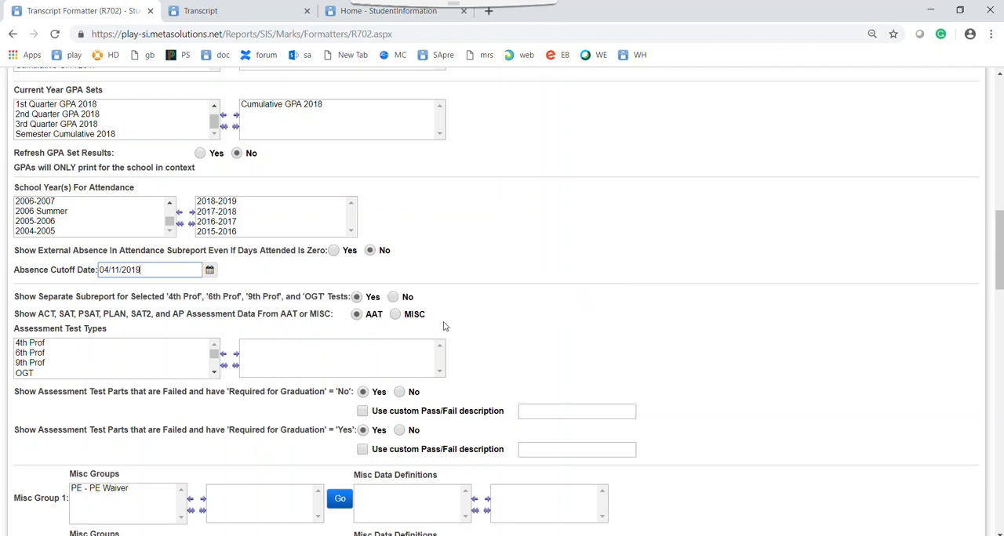
- Add End of Course and ACT to the selected assessment test types
scroll(479, 305, down, 1)
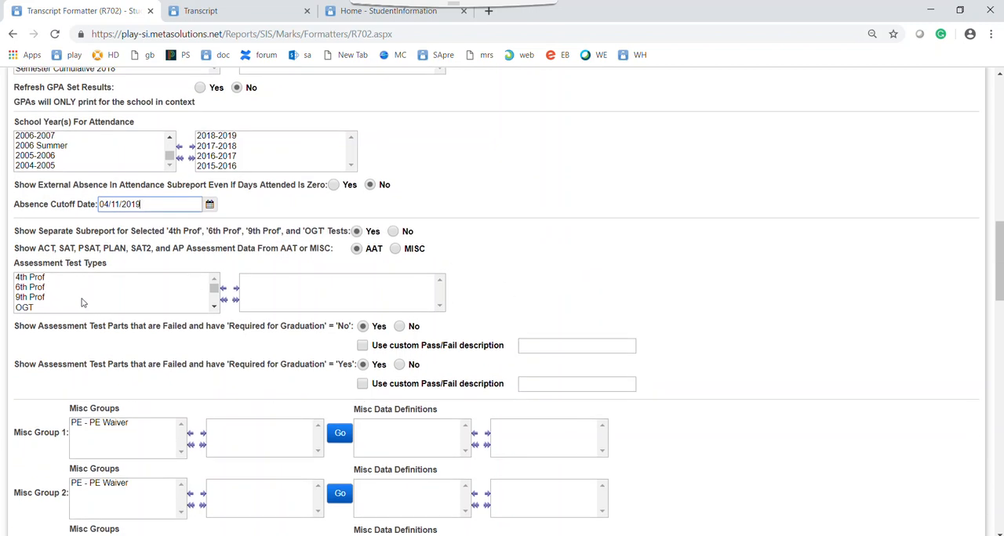
scroll(46, 300, down, 1)
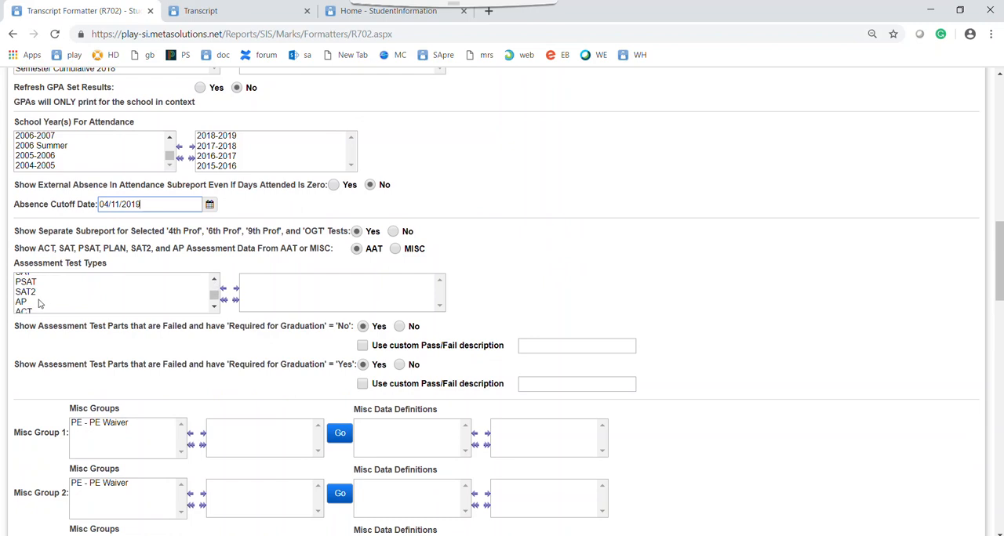
double_click(23, 311)
scroll(38, 303, up, 2)
scroll(38, 303, down, 2)
scroll(38, 302, down, 1)
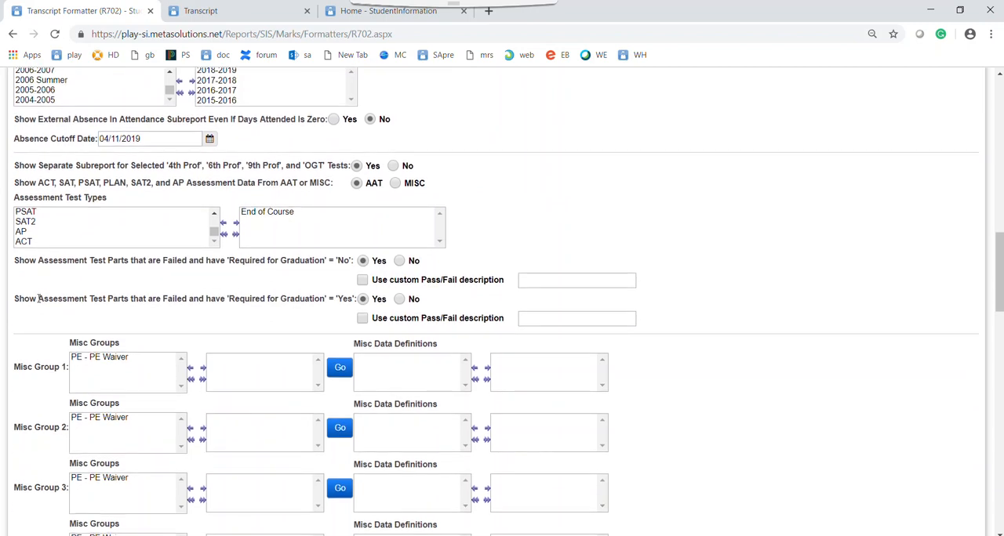
click(212, 217)
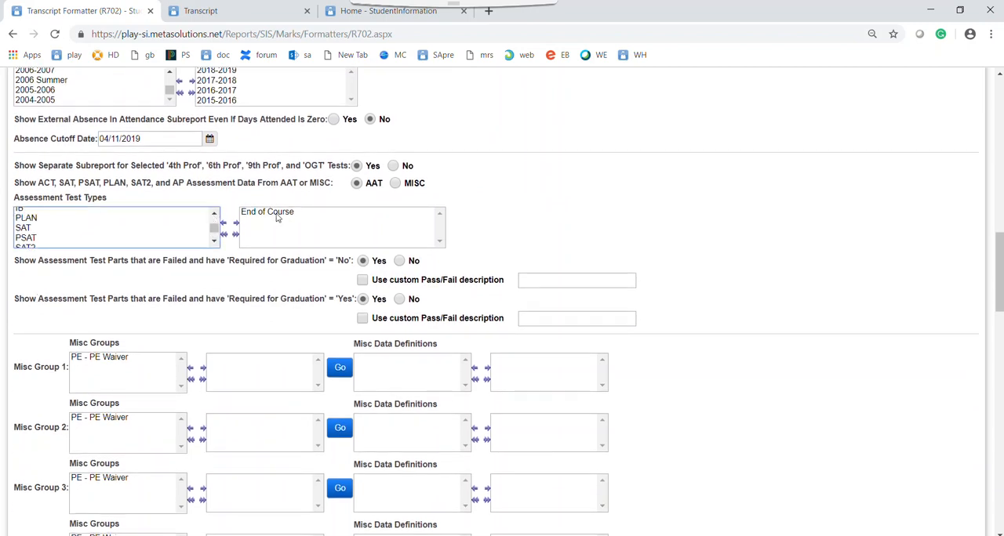
scroll(43, 233, up, 3)
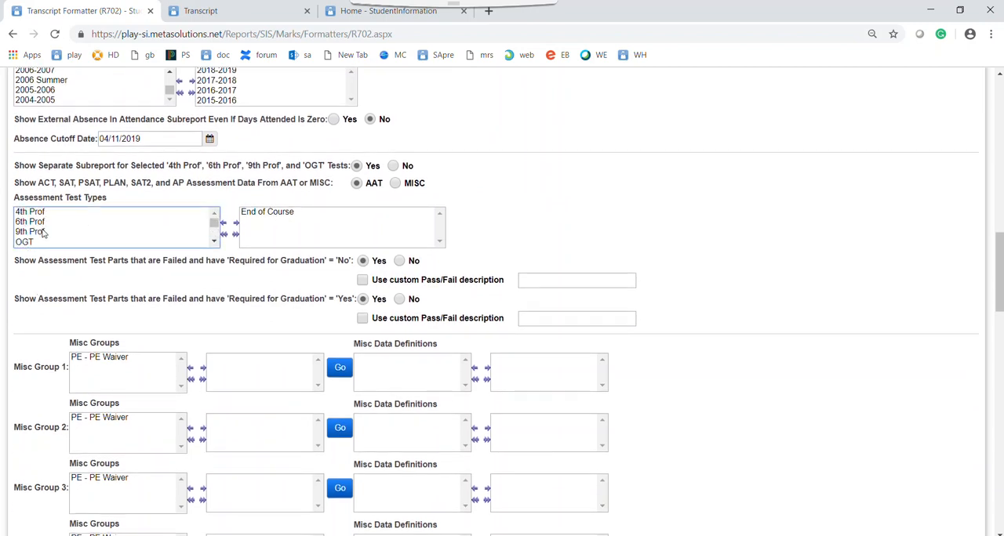
click(214, 243)
click(214, 243)
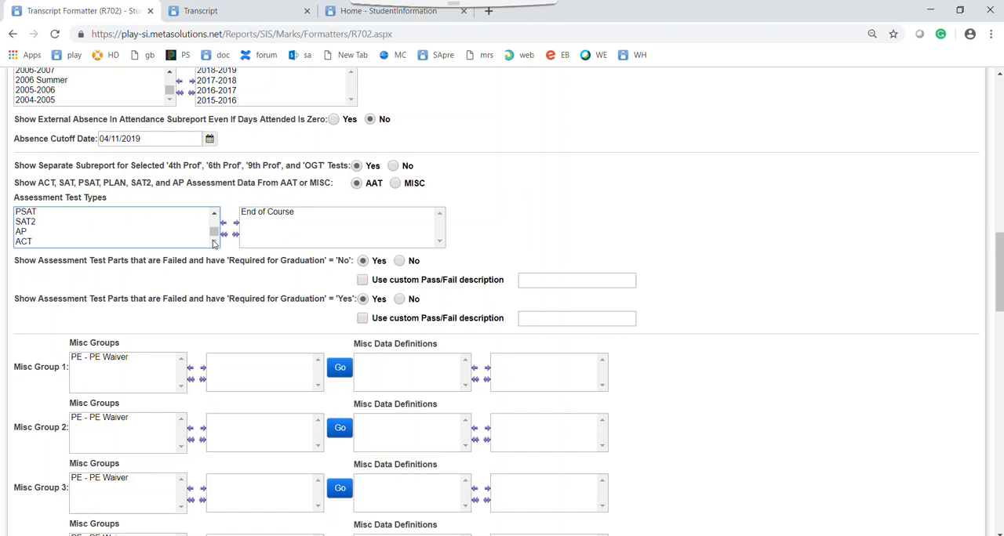
double_click(39, 243)
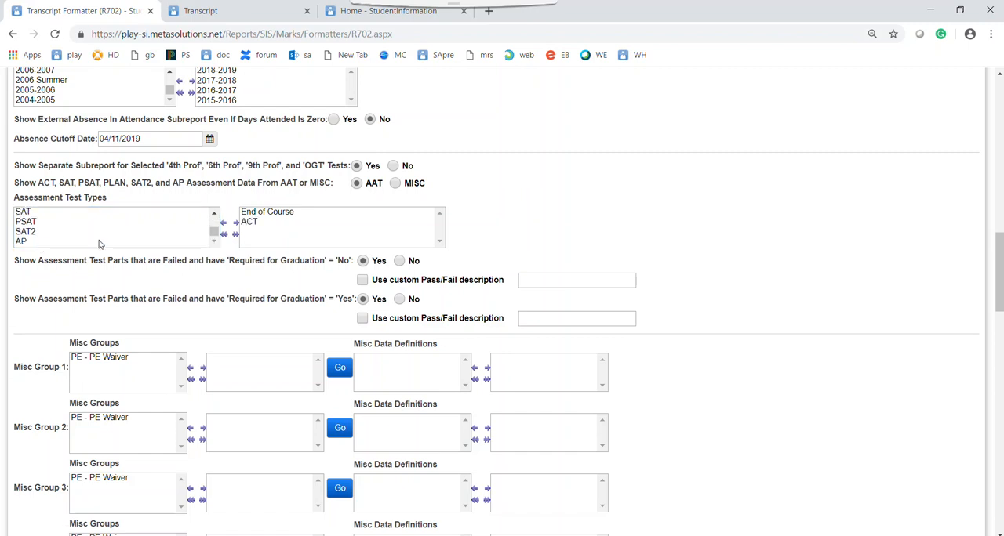
- Limit the transcript report to one student by entering that student's ID number
scroll(655, 195, down, 1)
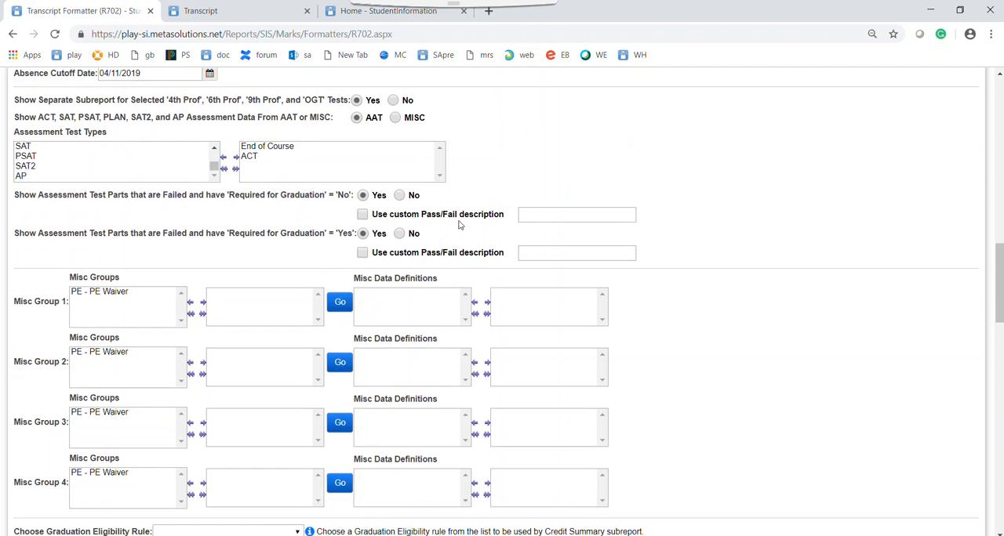
scroll(346, 388, down, 4)
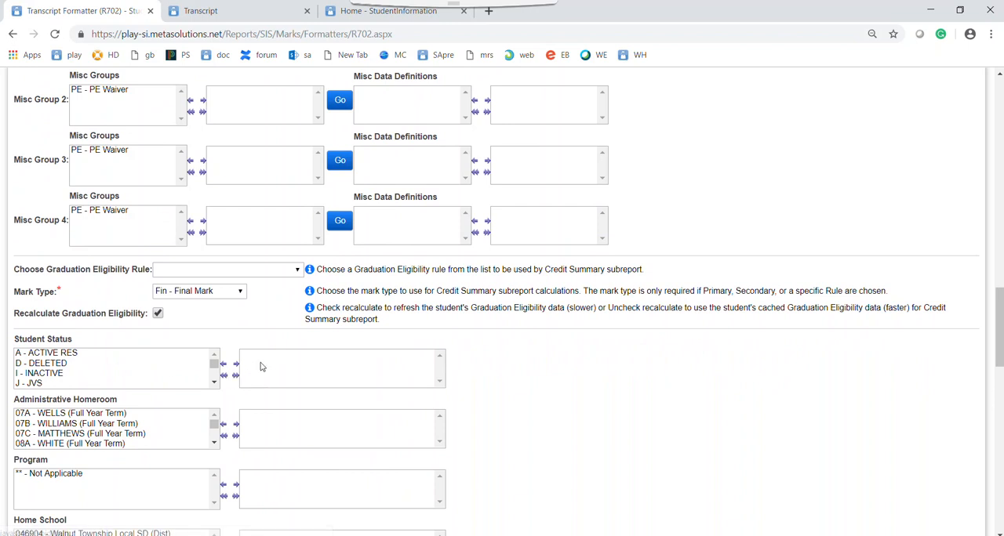
scroll(263, 366, down, 2)
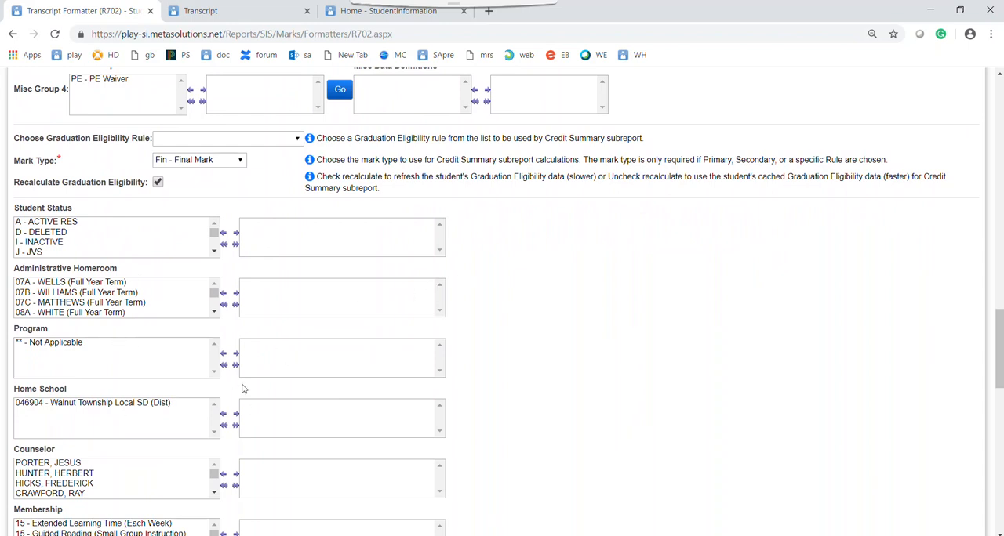
scroll(210, 349, down, 2)
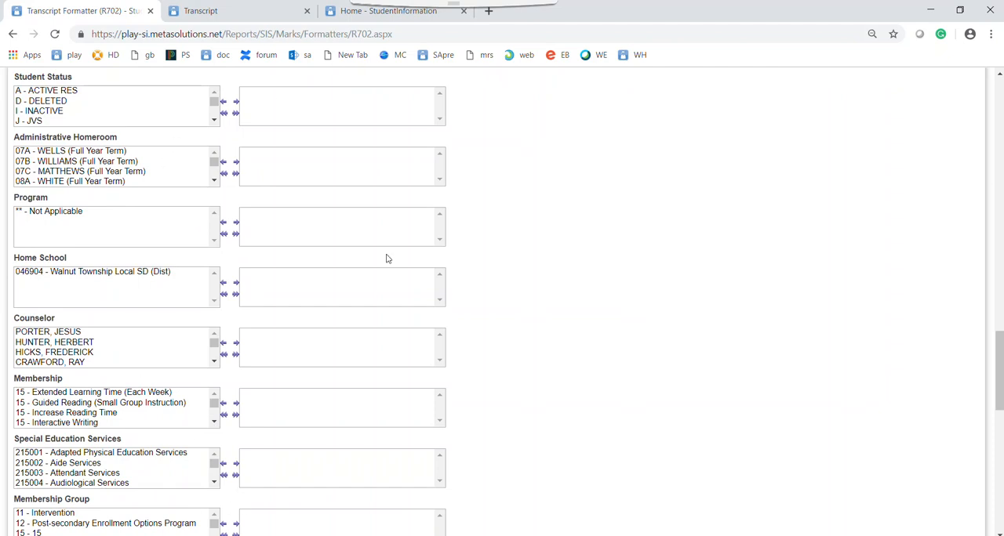
scroll(265, 354, down, 2)
scroll(269, 256, down, 1)
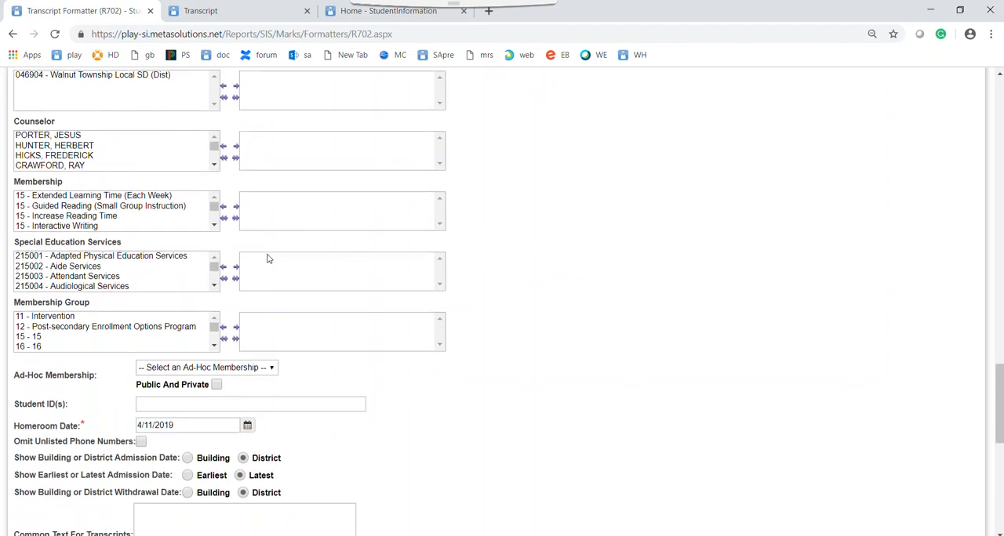
click(175, 403)
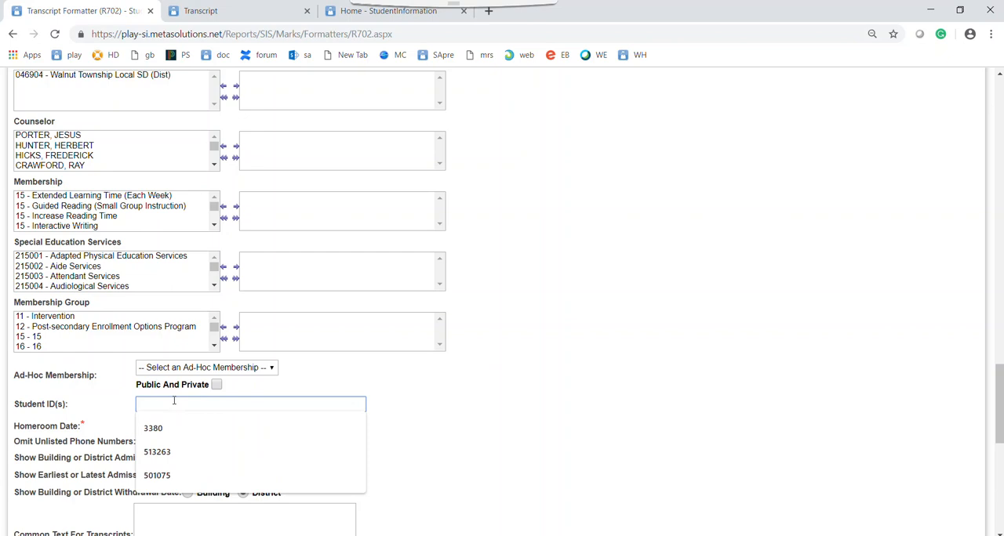
text(30257)
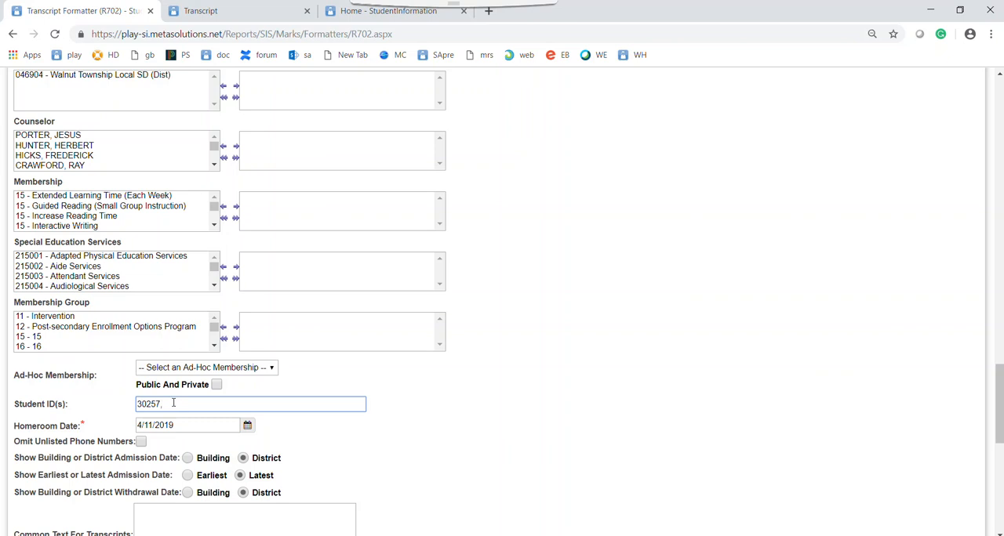
text(, 45878,)
key(BackSpace)
key(BackSpace)
key(BackSpace)
key(BackSpace)
key(BackSpace)
- Add all available grades to the selected grades for separated report processing
scroll(10, 349, down, 2)
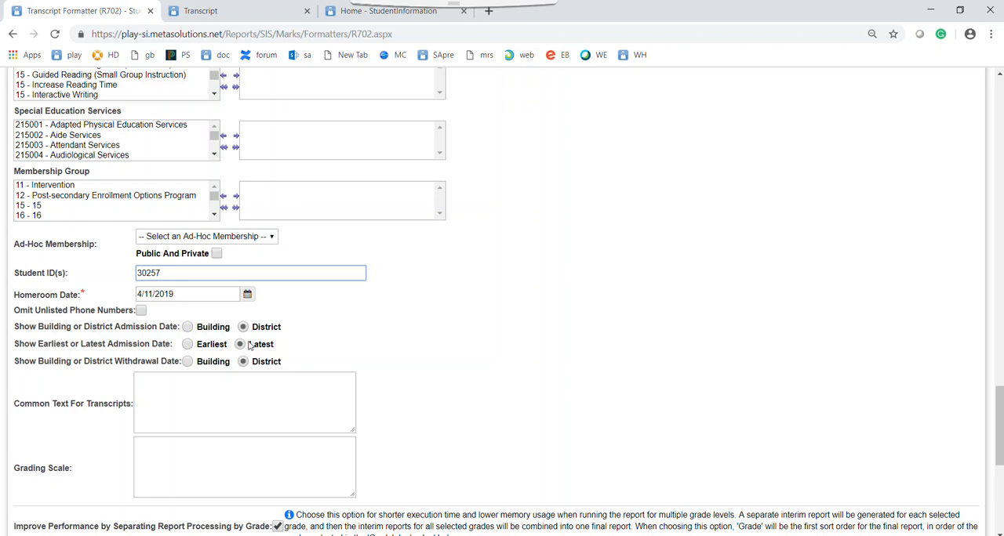
scroll(488, 383, down, 3)
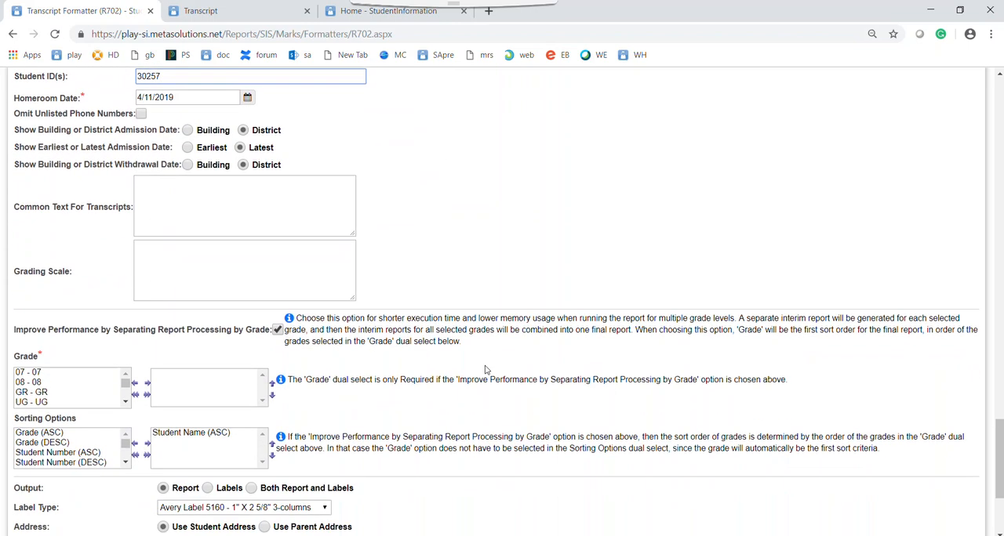
scroll(473, 361, down, 1)
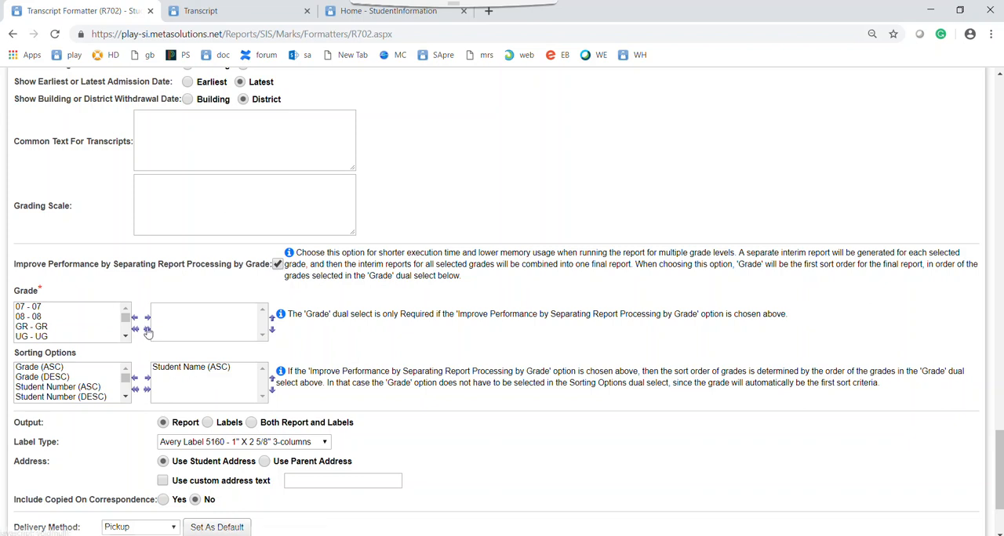
scroll(147, 182, up, 2)
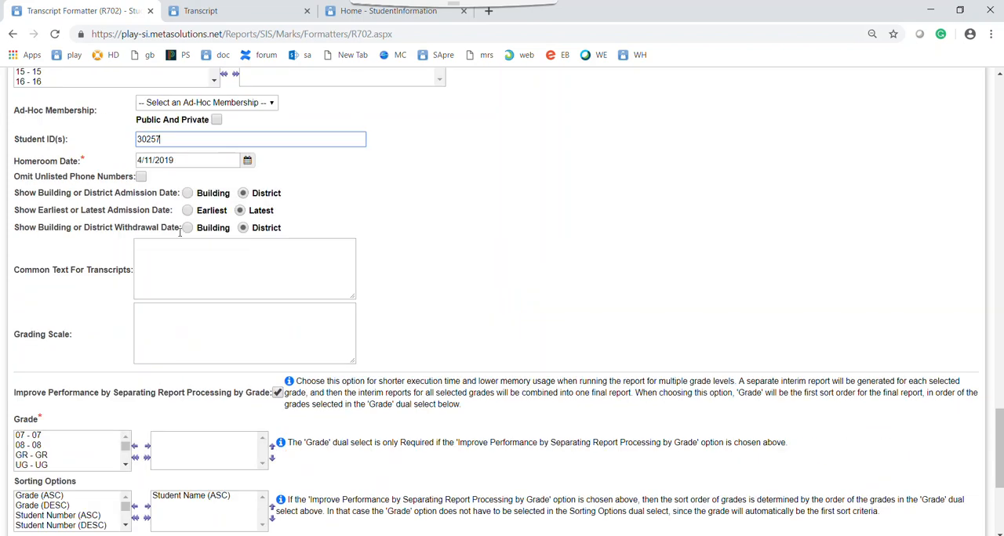
scroll(226, 271, down, 2)
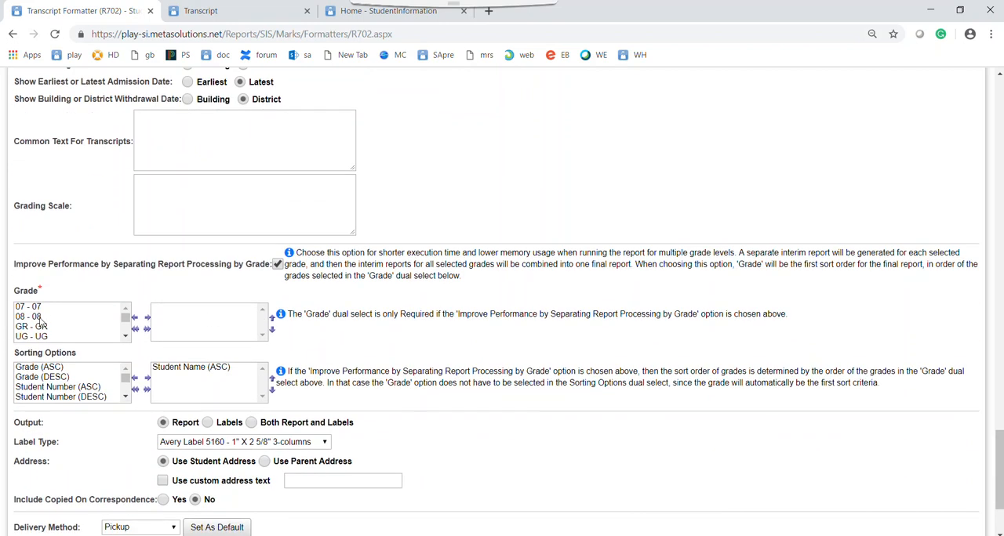
click(146, 328)
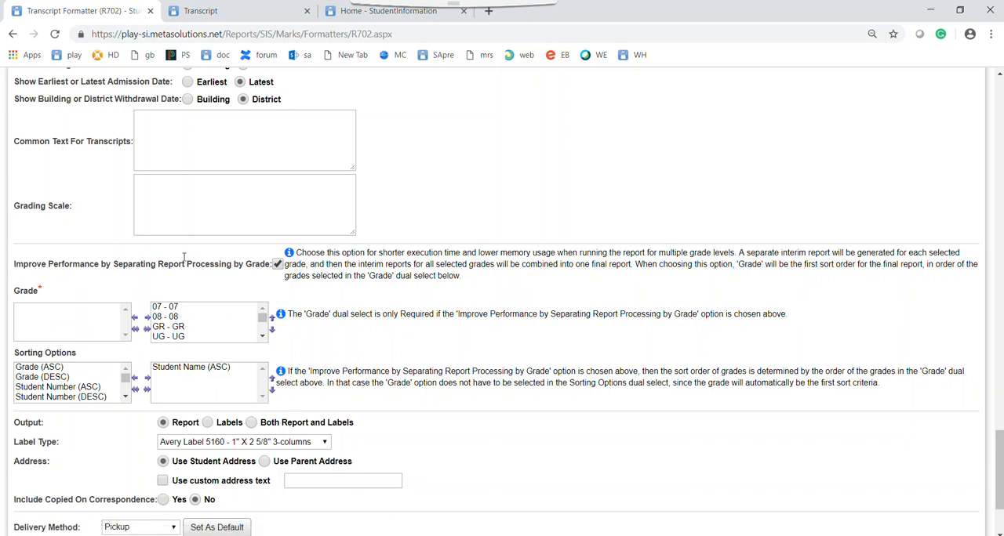
- Remove 07, 08, GR, UG and the other extra grades, keeping only 12, 09, 10 and 11 selected
scroll(178, 245, up, 1)
scroll(178, 244, up, 1)
scroll(180, 250, down, 2)
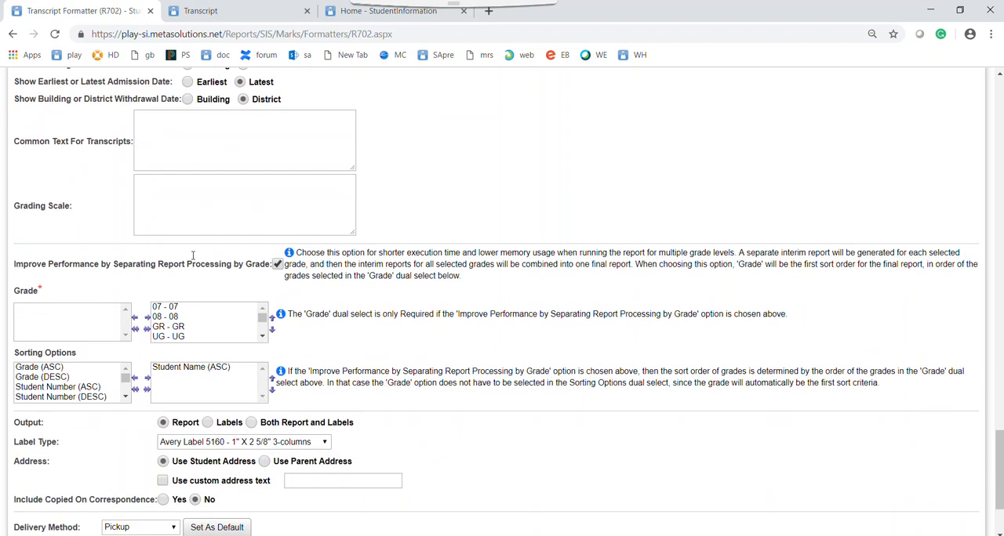
double_click(175, 308)
double_click(175, 309)
click(175, 310)
double_click(175, 309)
click(175, 308)
double_click(175, 308)
scroll(186, 321, down, 1)
scroll(169, 338, up, 1)
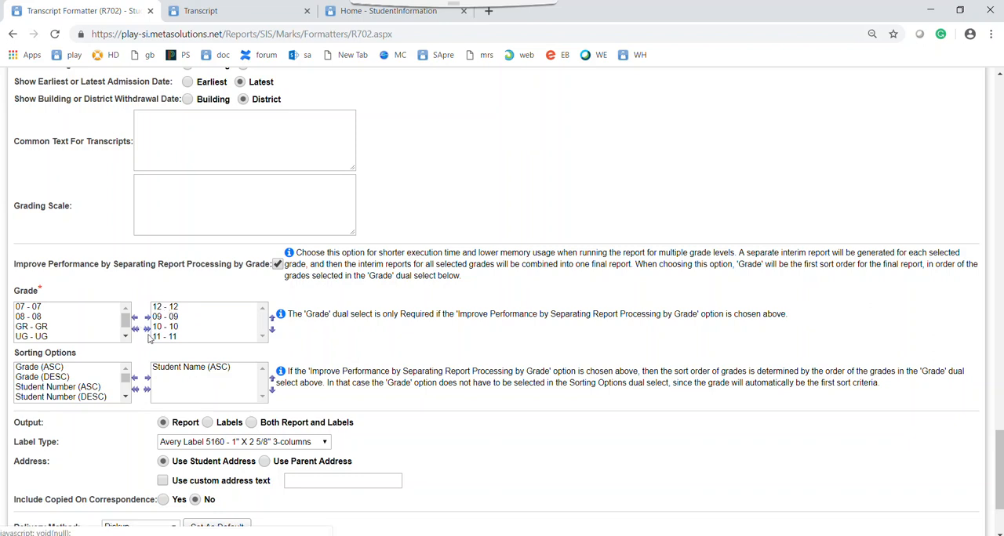
- Enter the student's ID number as the report description and submit the transcript report
scroll(198, 286, up, 1)
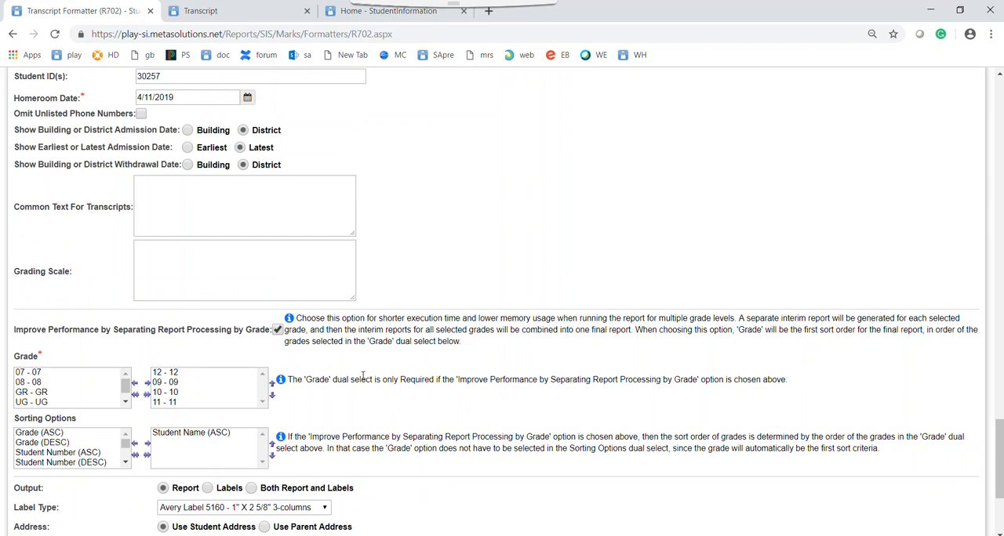
scroll(435, 356, down, 3)
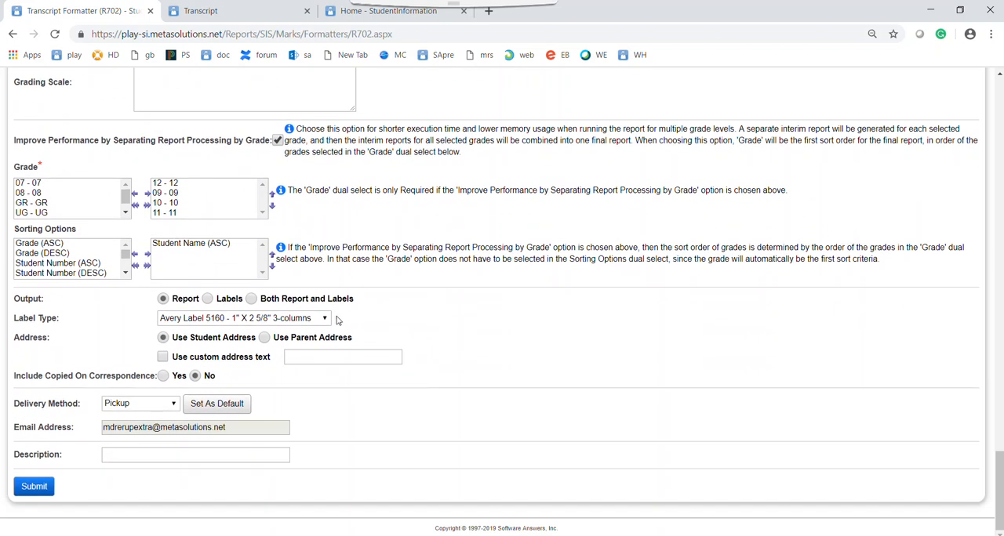
click(132, 455)
text(30257)
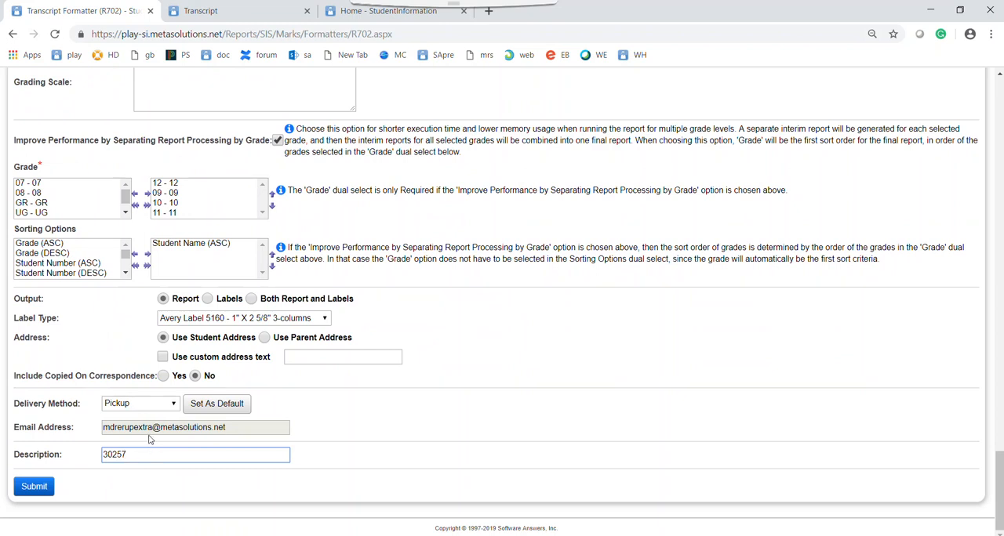
click(34, 487)
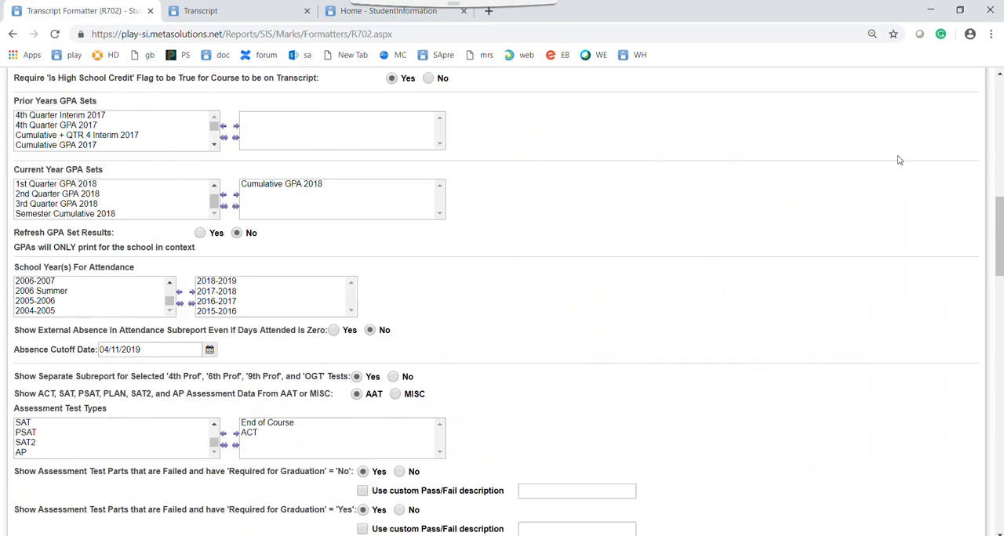
- Open the completed Transcript Formatter (R702) report from Batch/Report Management and review its criteria pages and student transcript
click(971, 80)
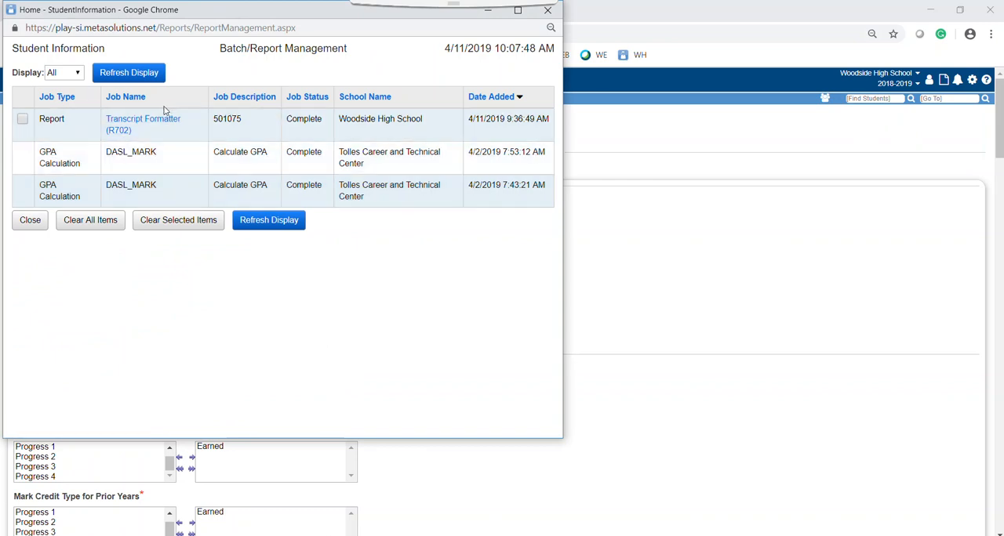
click(138, 122)
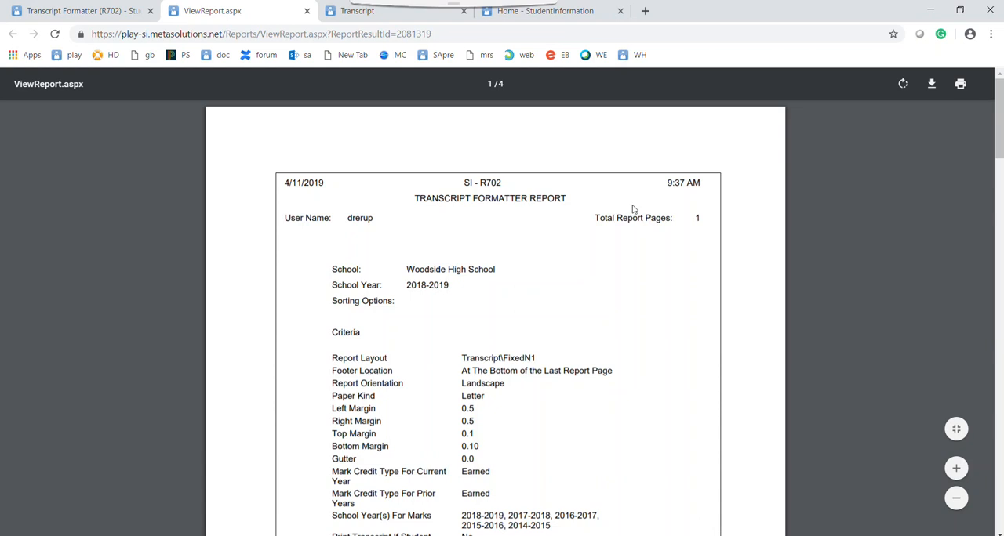
drag(999, 139, 980, 500)
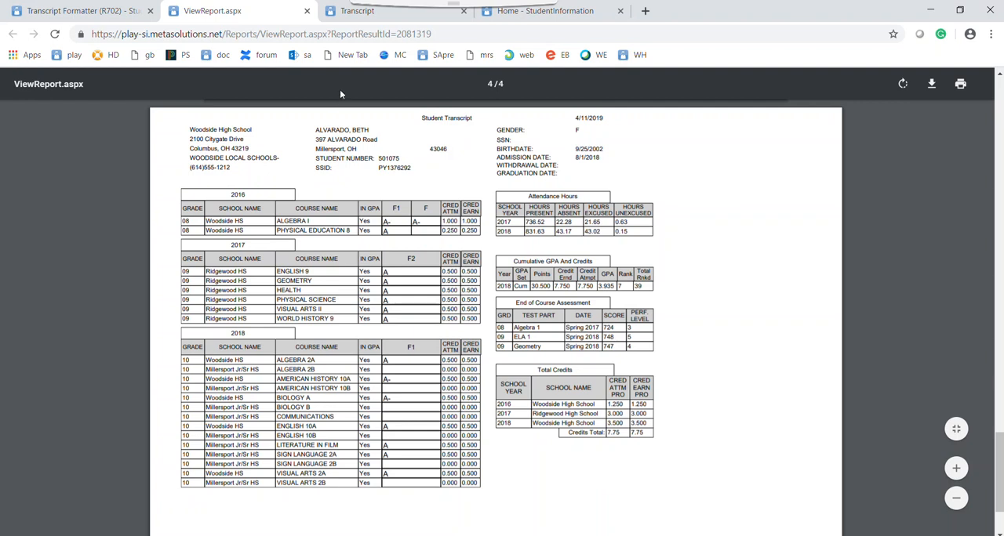
scroll(847, 229, up, 10)
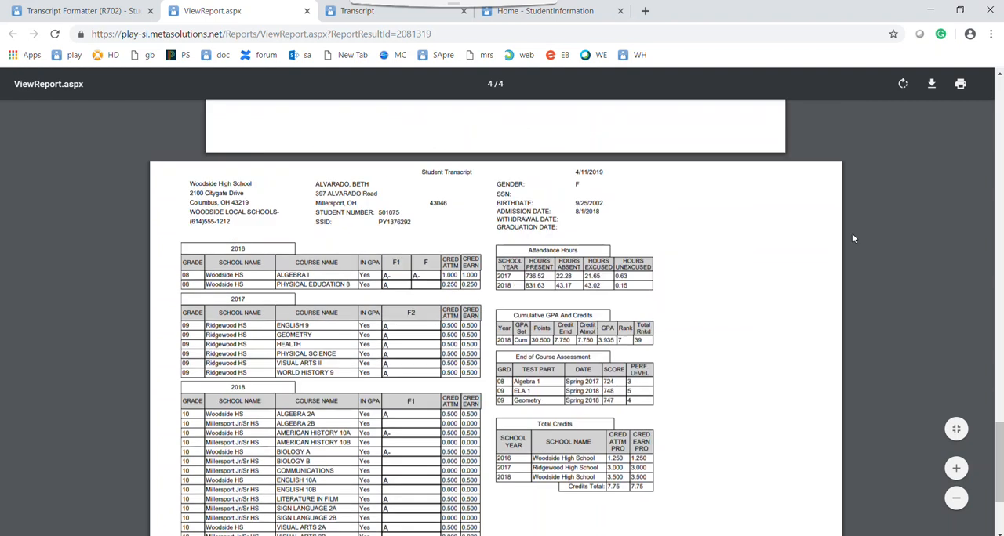
scroll(835, 223, up, 8)
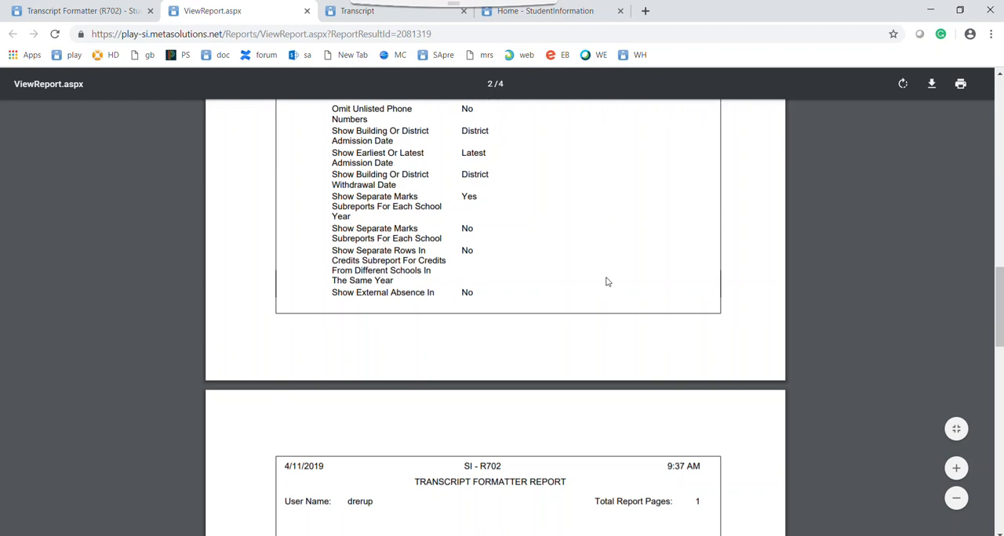
scroll(609, 277, down, 10)
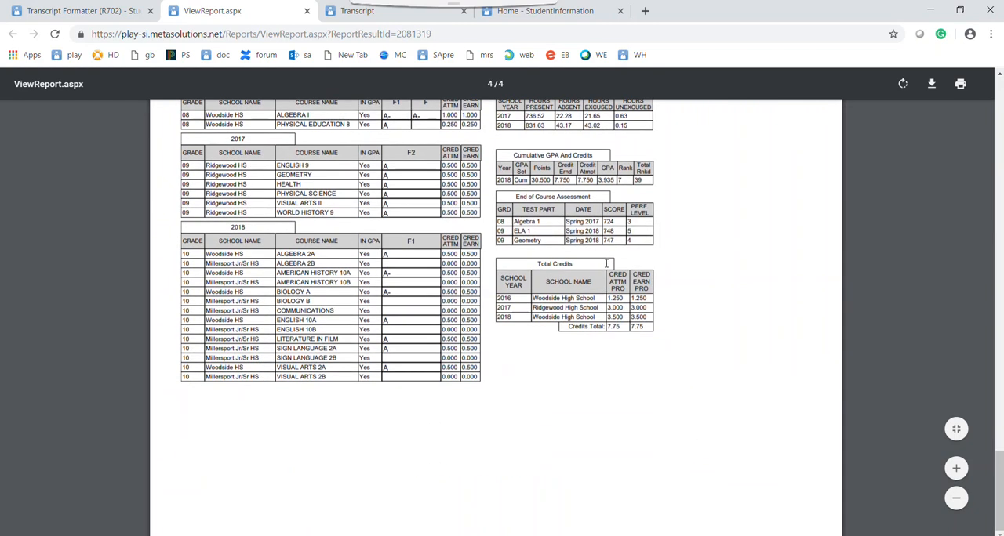
scroll(674, 256, up, 2)
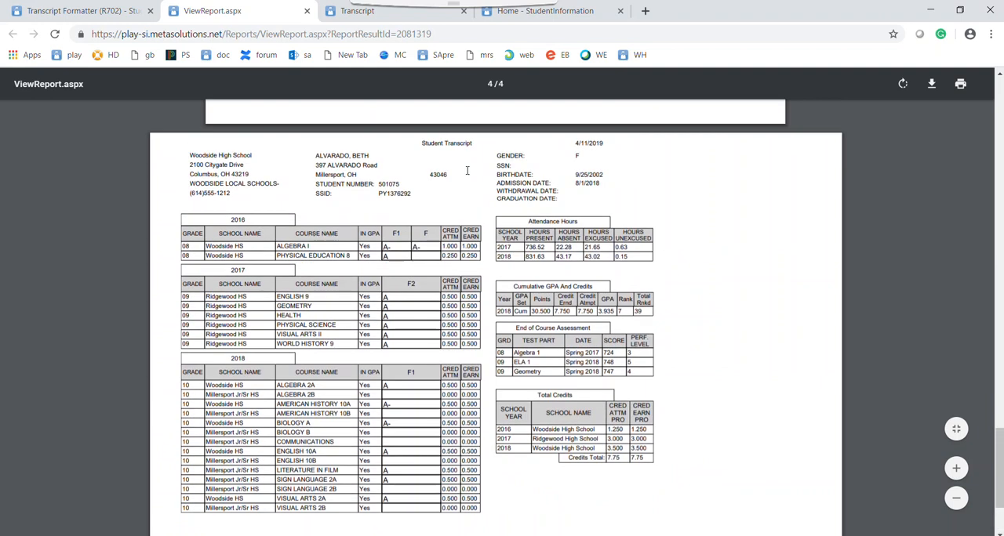
- Return to the StudentInformation home page and generate the 18/19 Transcript for the student in context
click(107, 11)
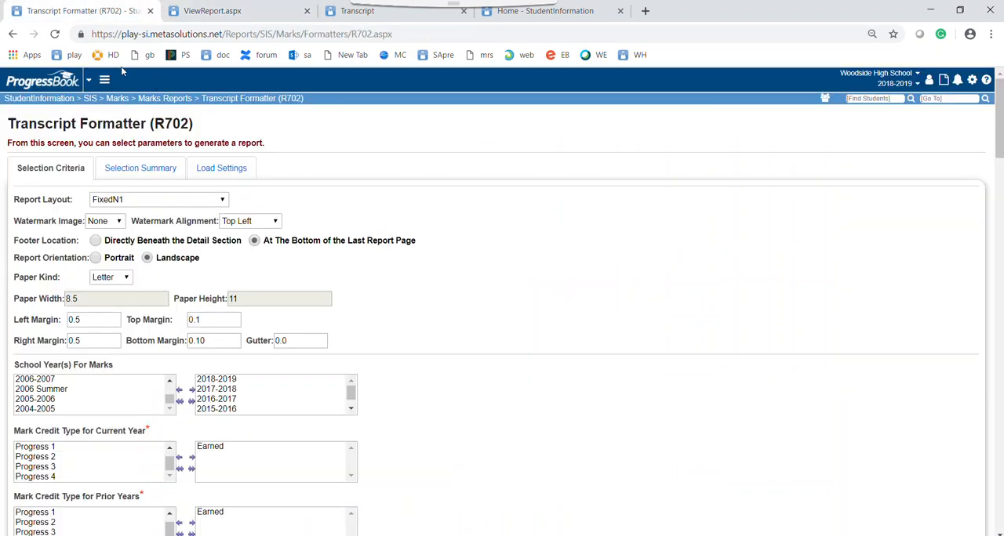
click(69, 97)
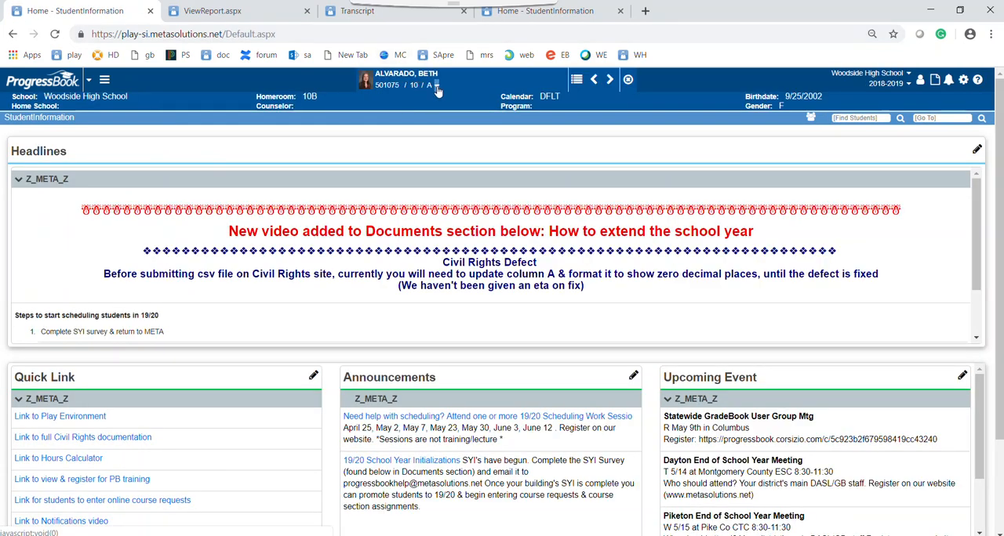
click(436, 87)
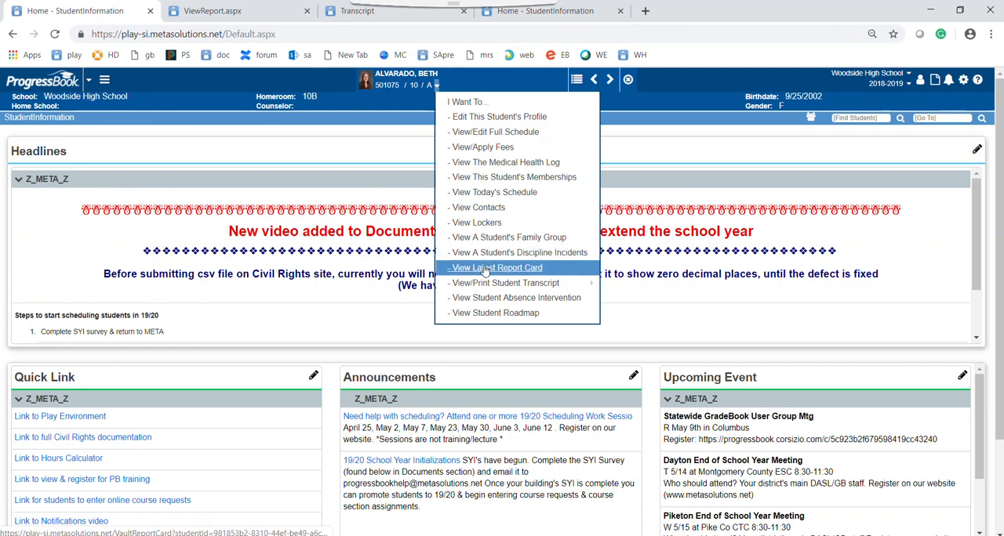
mouse_move(471, 286)
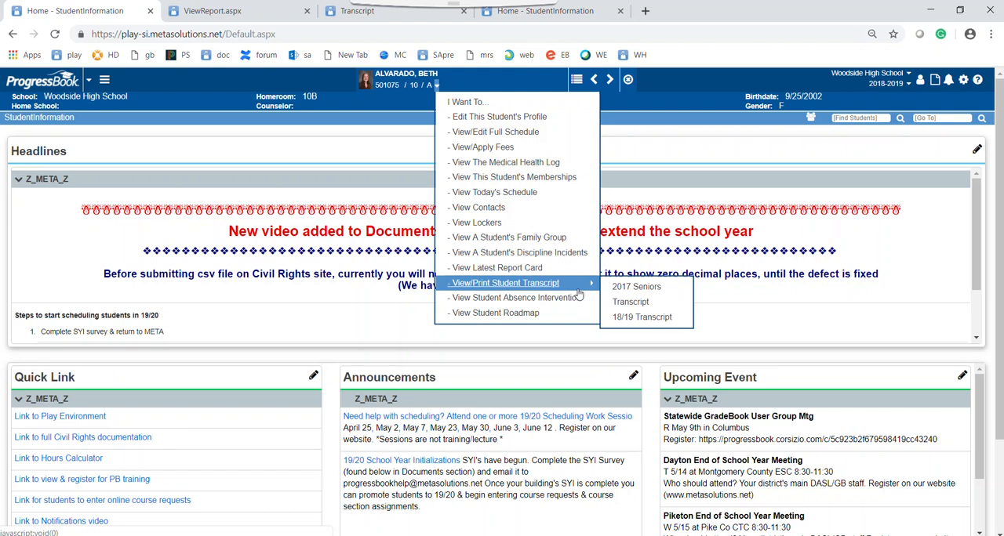
click(637, 322)
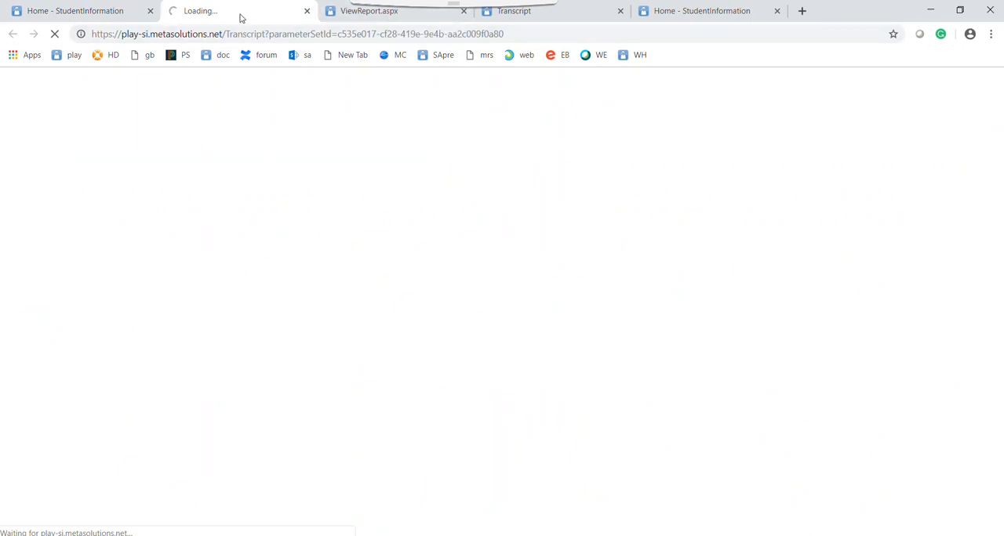
- Compare the R702 report's transcript with the 18/19 Transcript and view the save options for downloading it
click(366, 21)
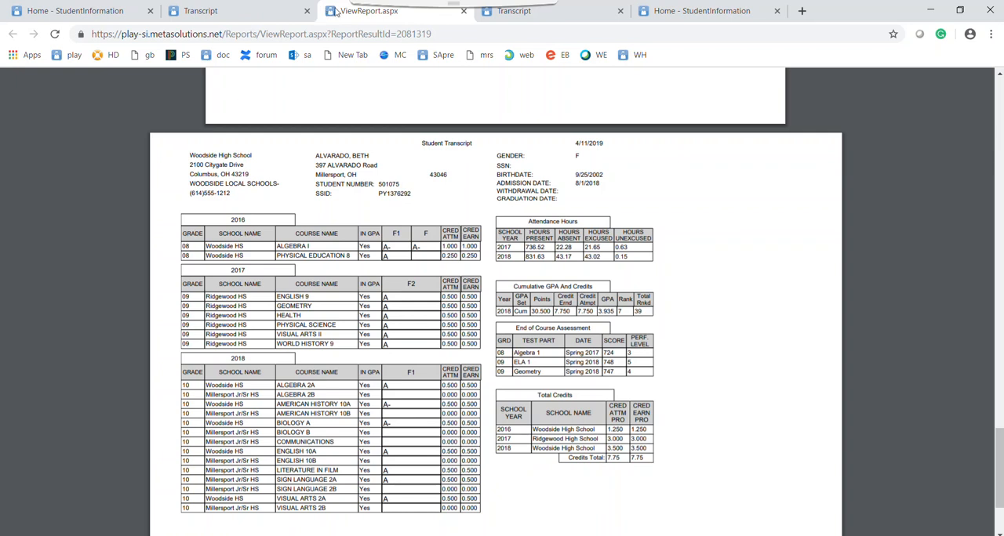
scroll(563, 272, down, 2)
scroll(562, 272, up, 3)
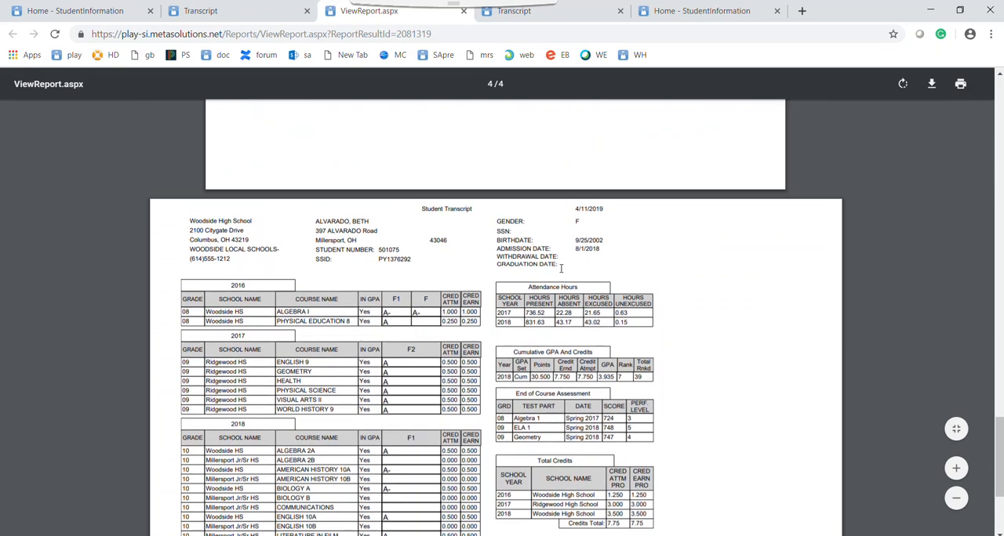
click(253, 14)
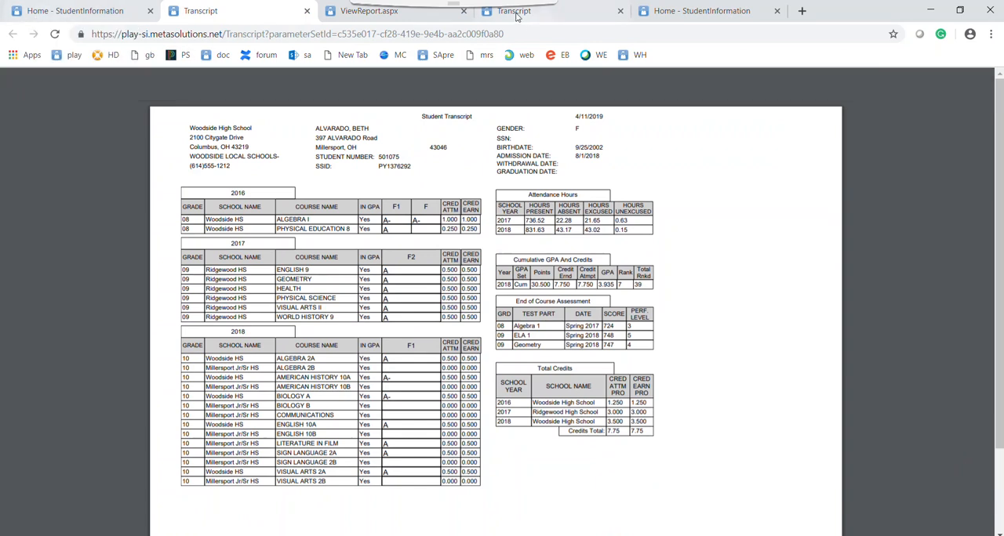
click(932, 83)
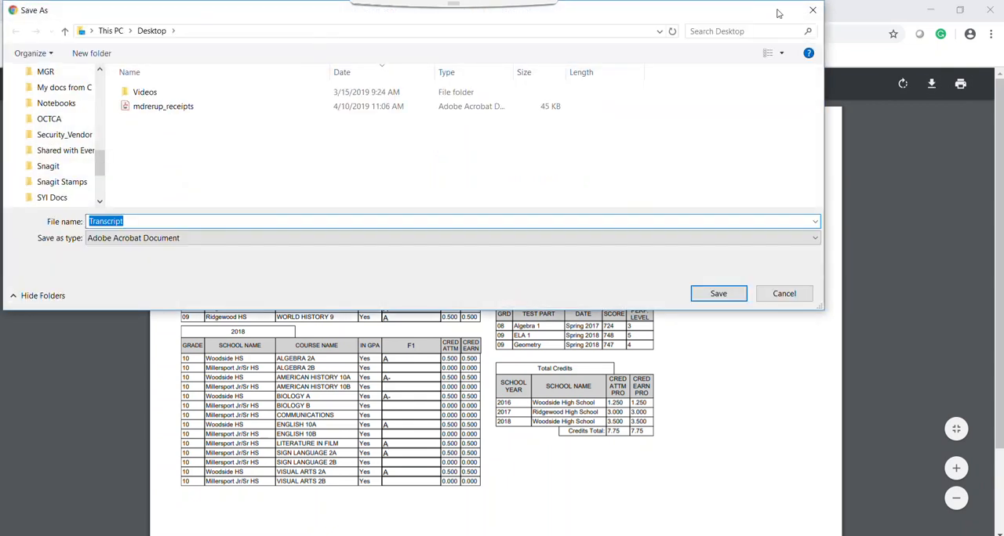
click(813, 11)
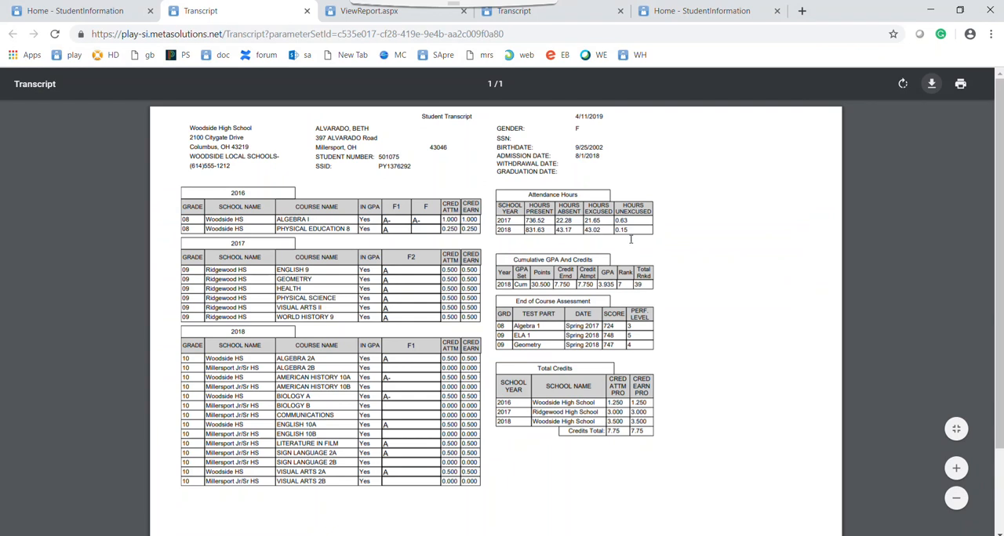
- Find the documents on adding R702 & R701 to the I Want To menu on the si.metasolutions.net home page
click(701, 13)
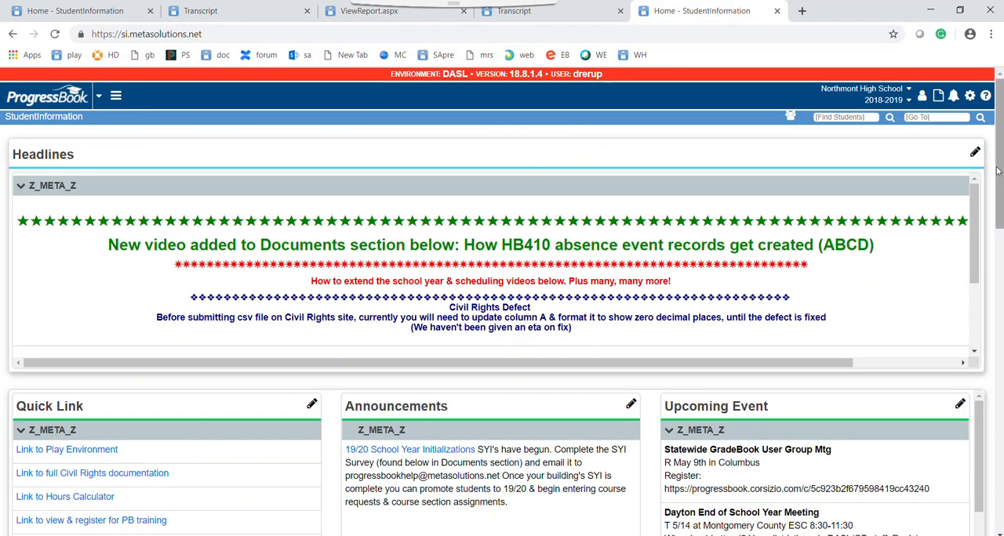
drag(997, 171, 997, 467)
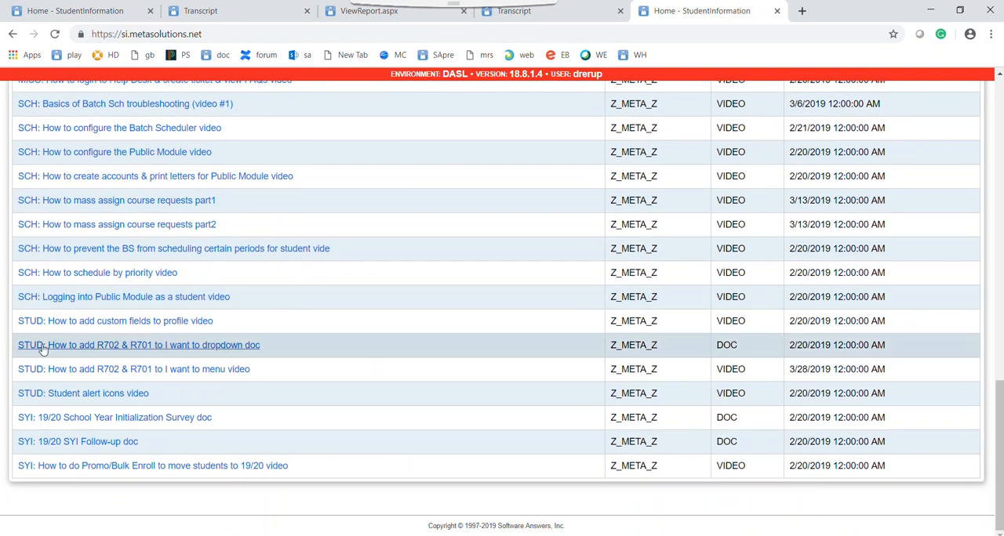